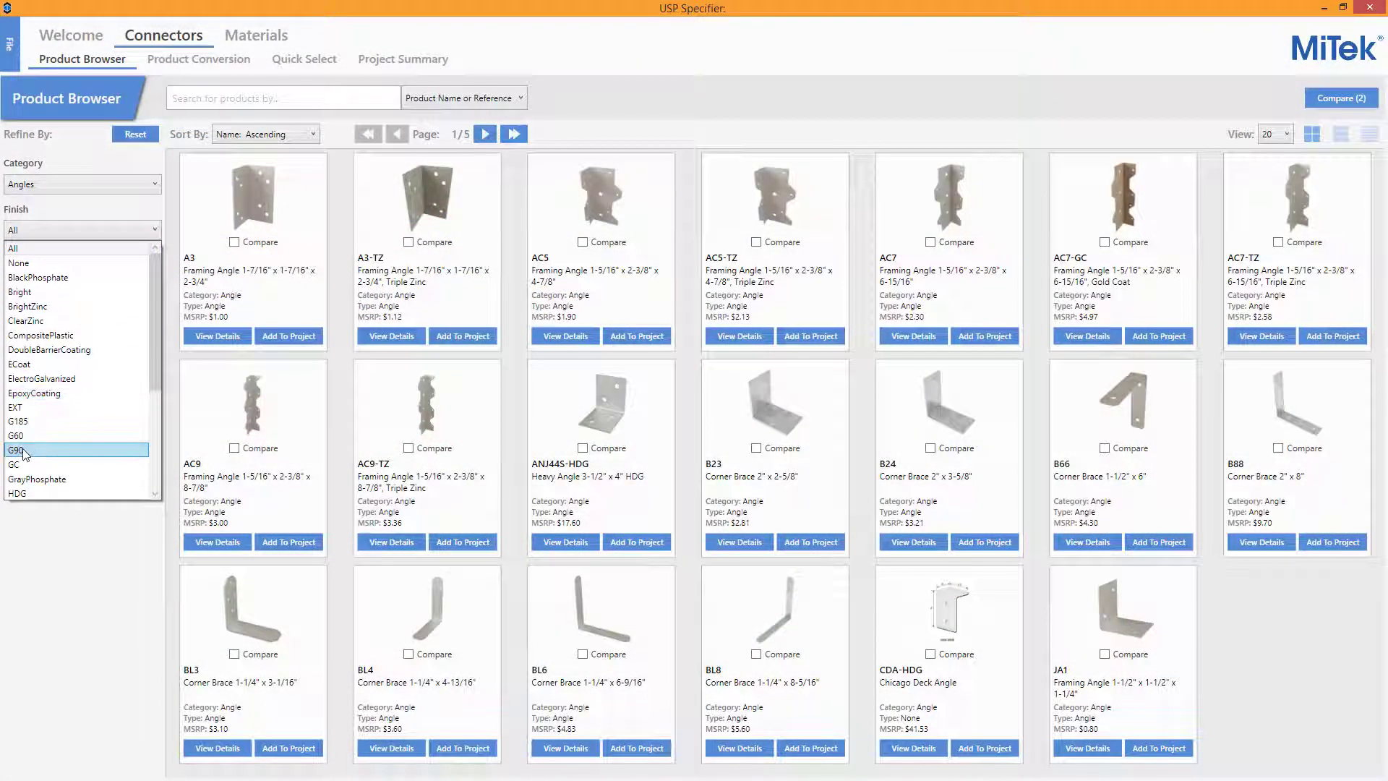
- Filter the angles by the G90 finish and the RoofBoundaryClip type
click(22, 450)
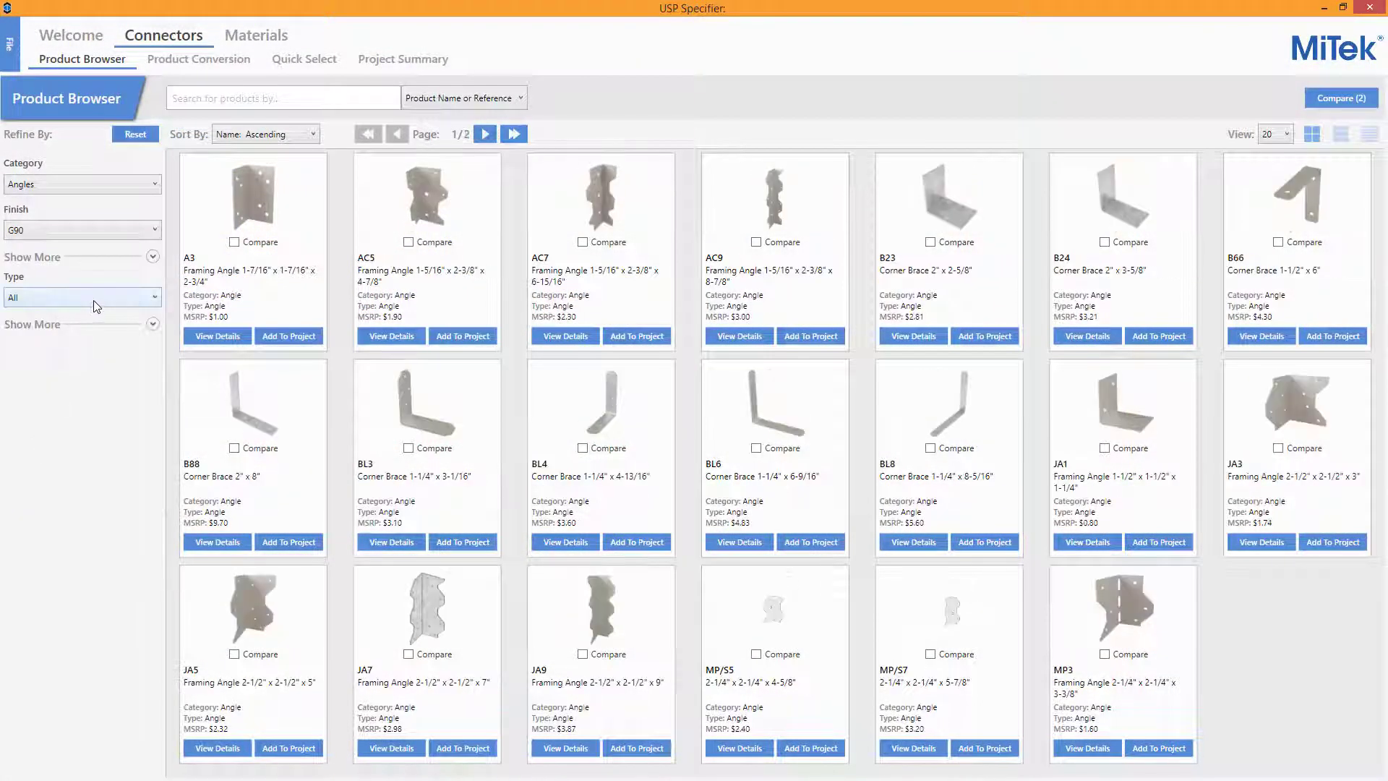
click(93, 297)
click(51, 395)
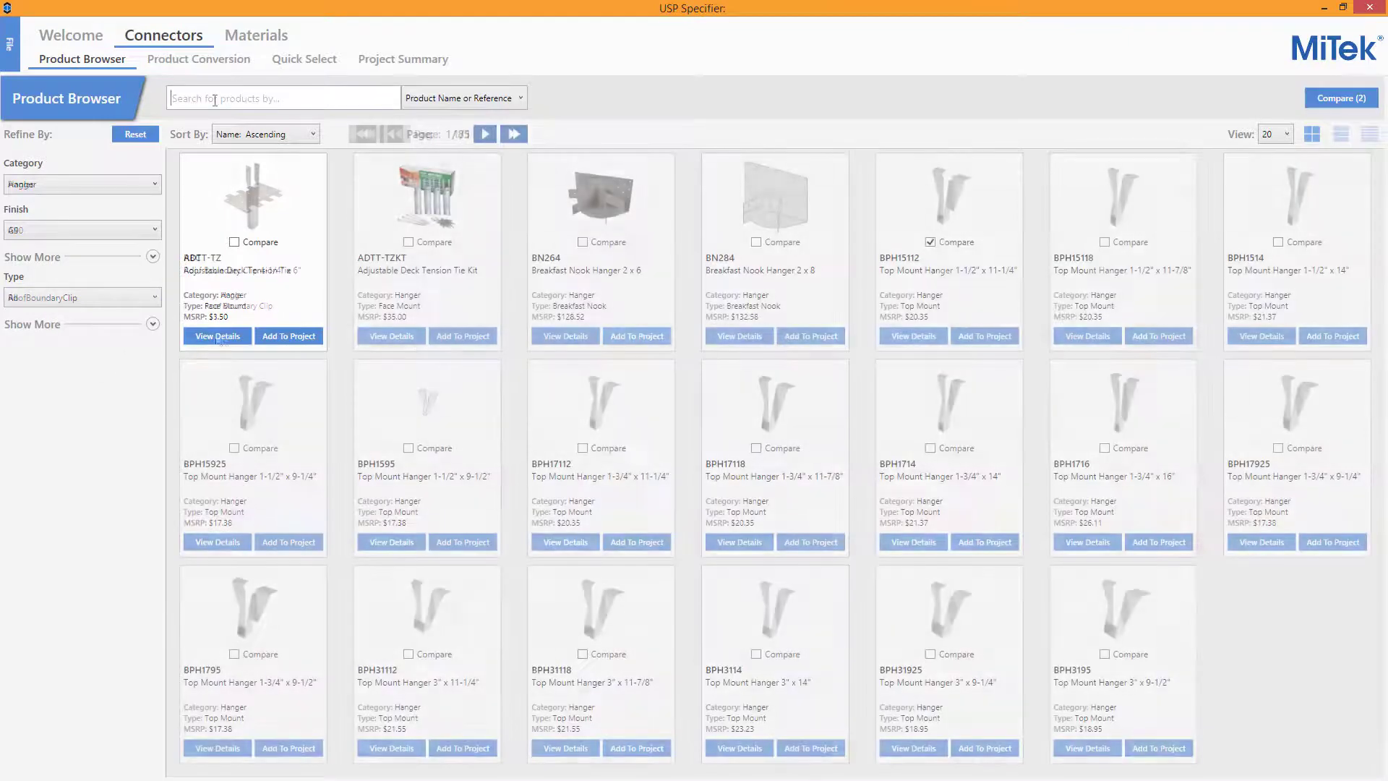
- Search the product catalog for "thd2"
click(215, 100)
text(thd2)
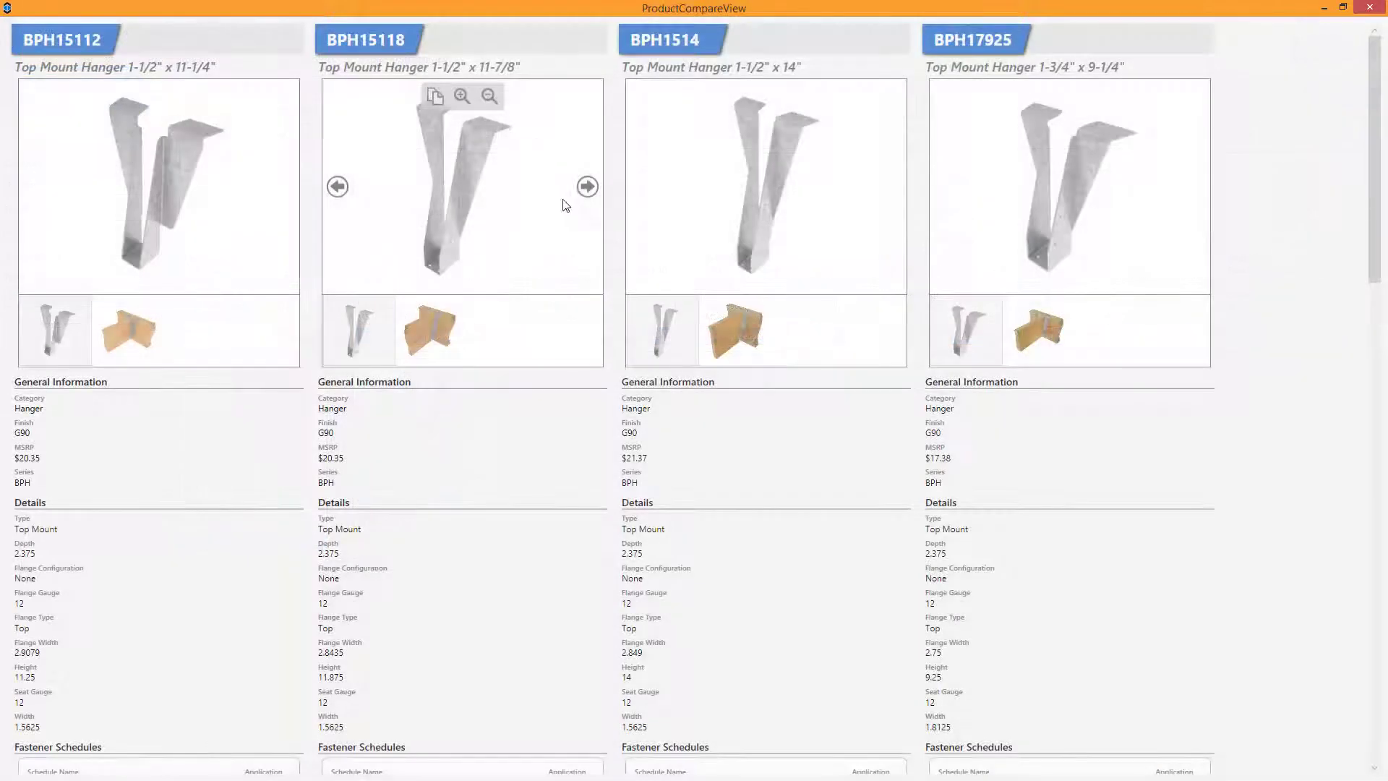
- Browse the product images in the hanger comparison and in the RBC roof boundary clip's details
click(284, 187)
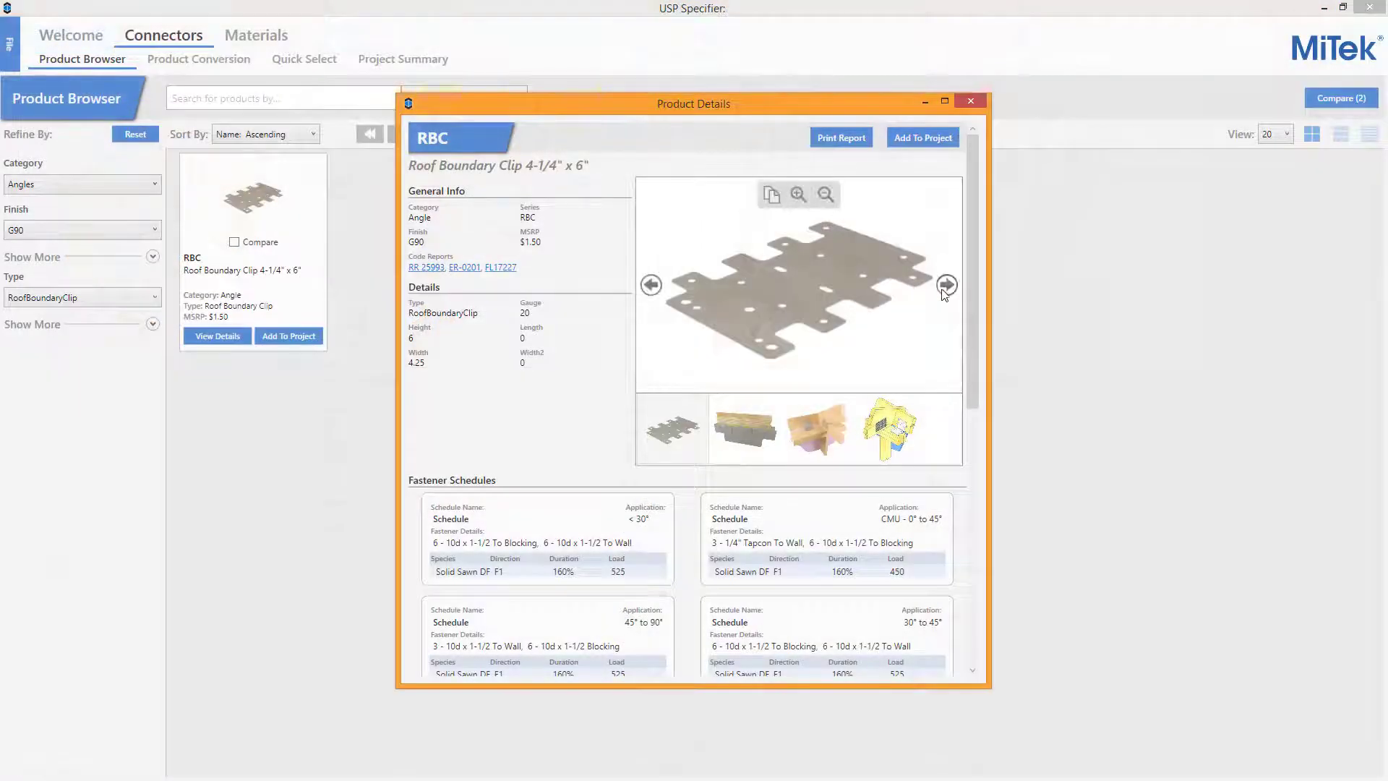
click(945, 285)
click(945, 284)
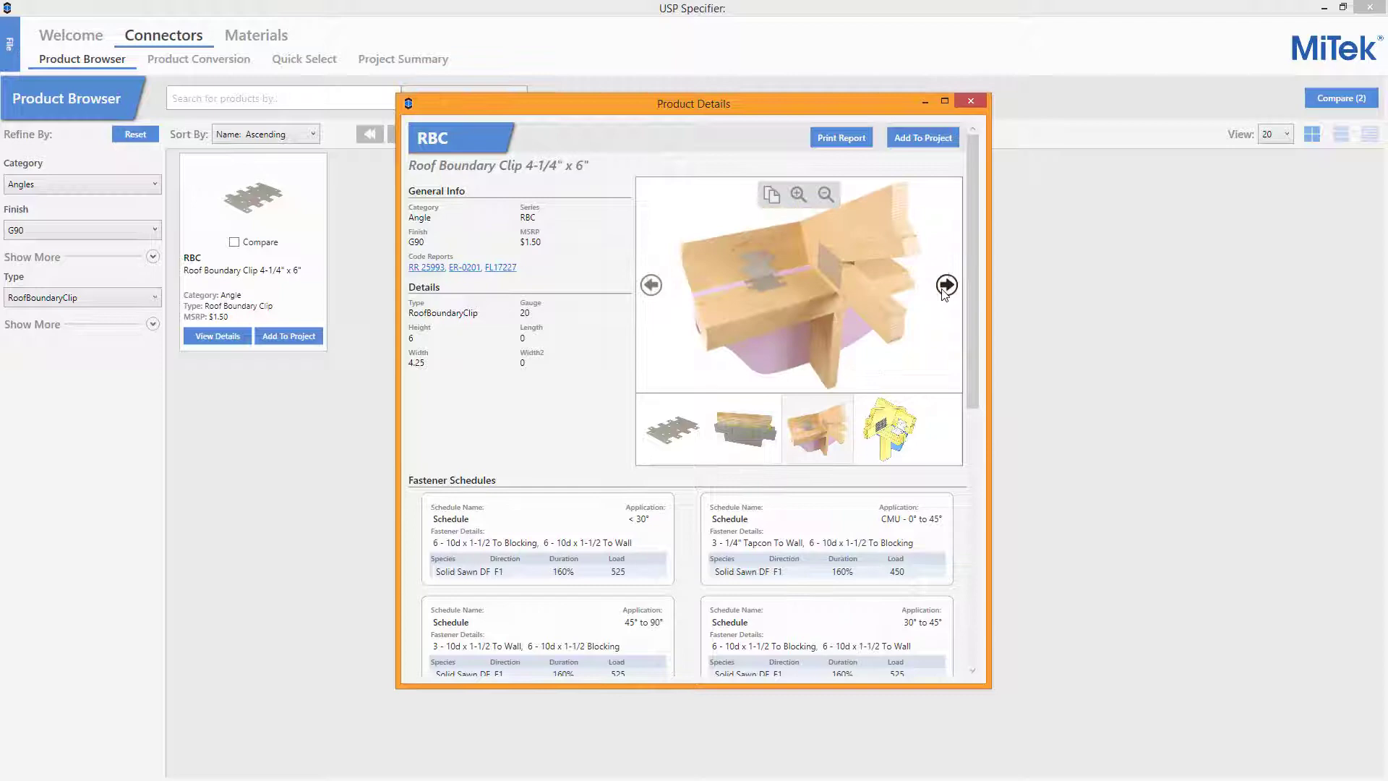
click(945, 285)
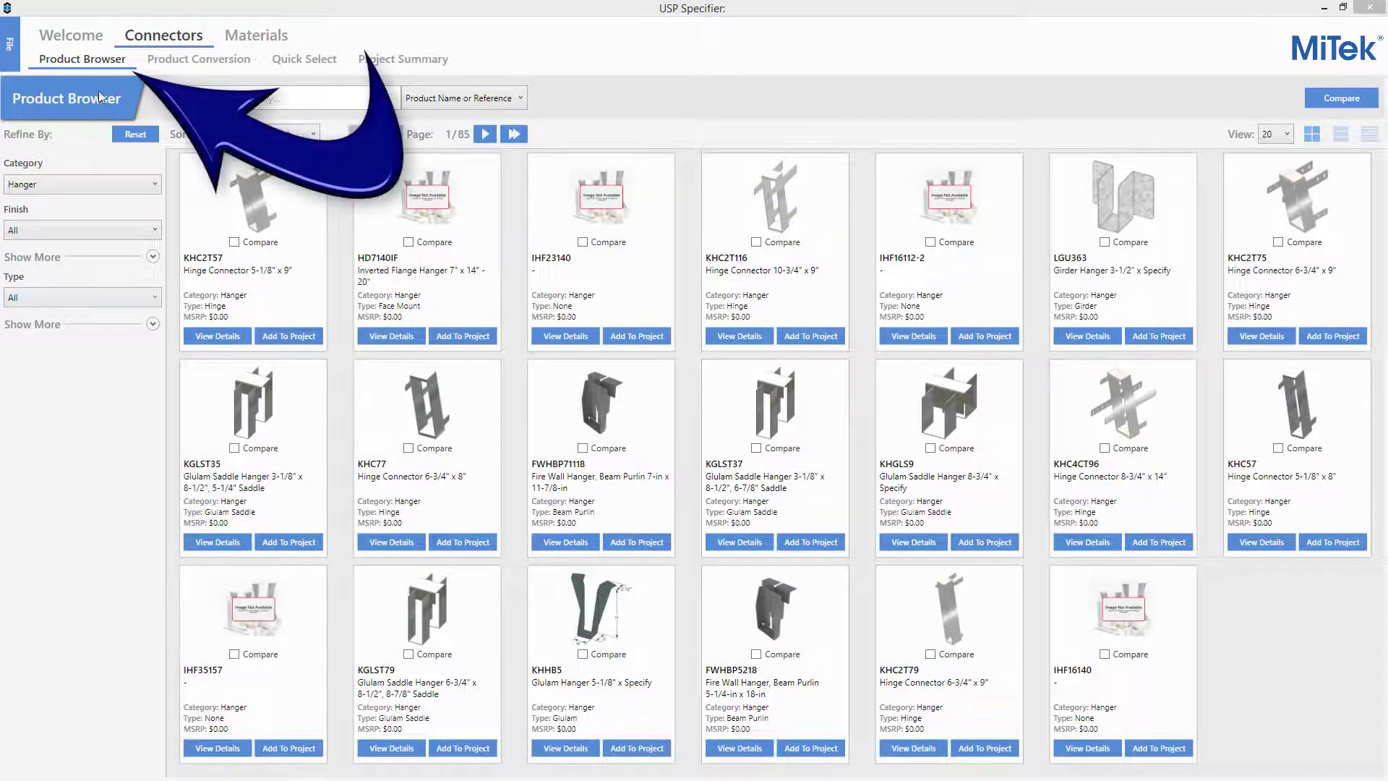
- Open the Product Browser and list the Straps category before returning the category filter to Hanger
click(103, 66)
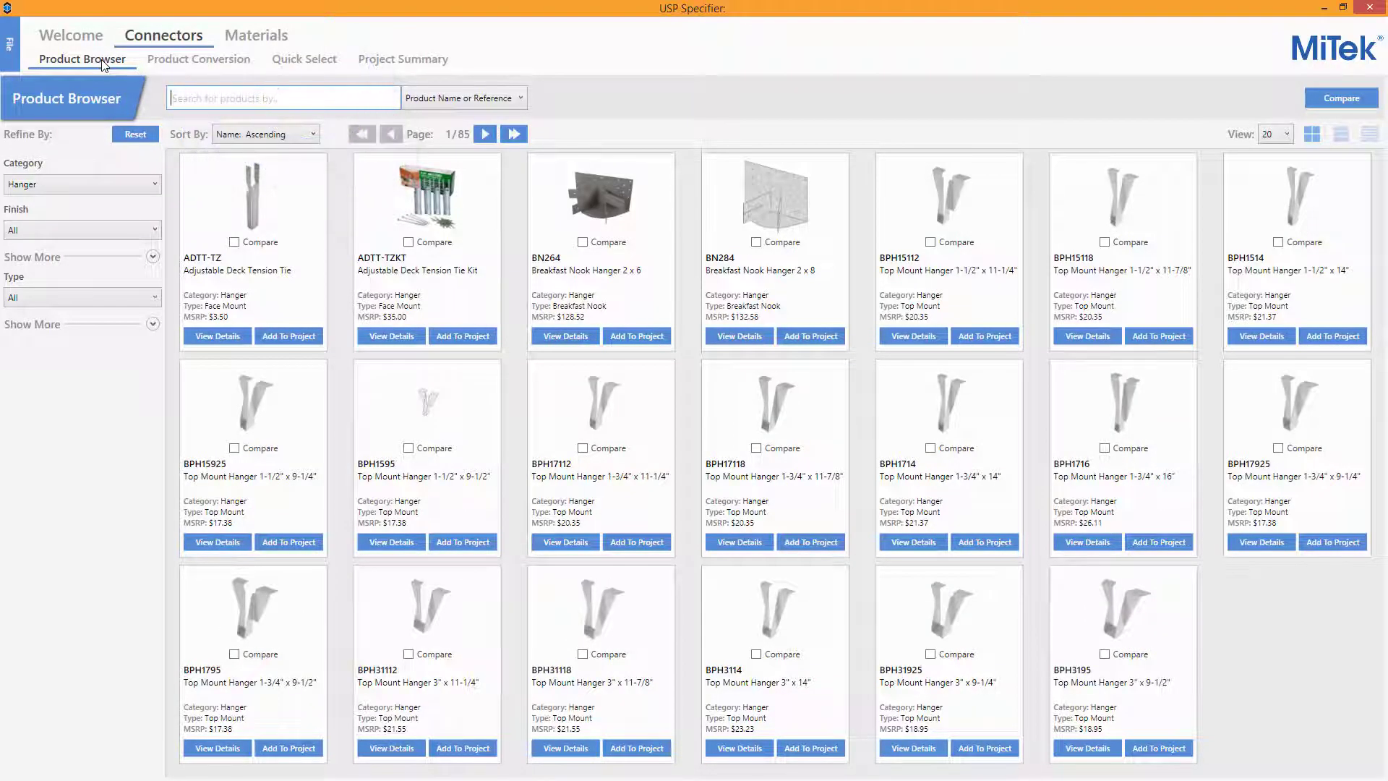
click(150, 189)
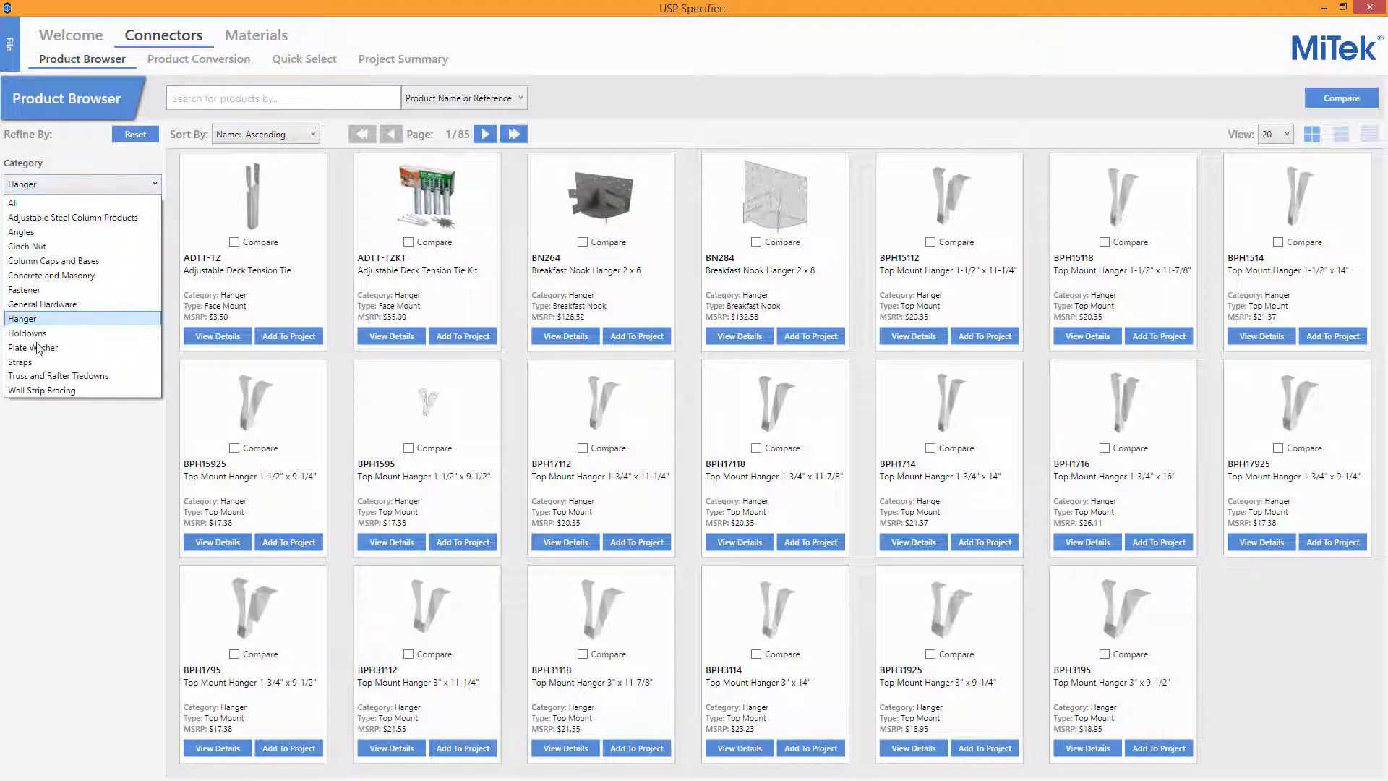
click(21, 363)
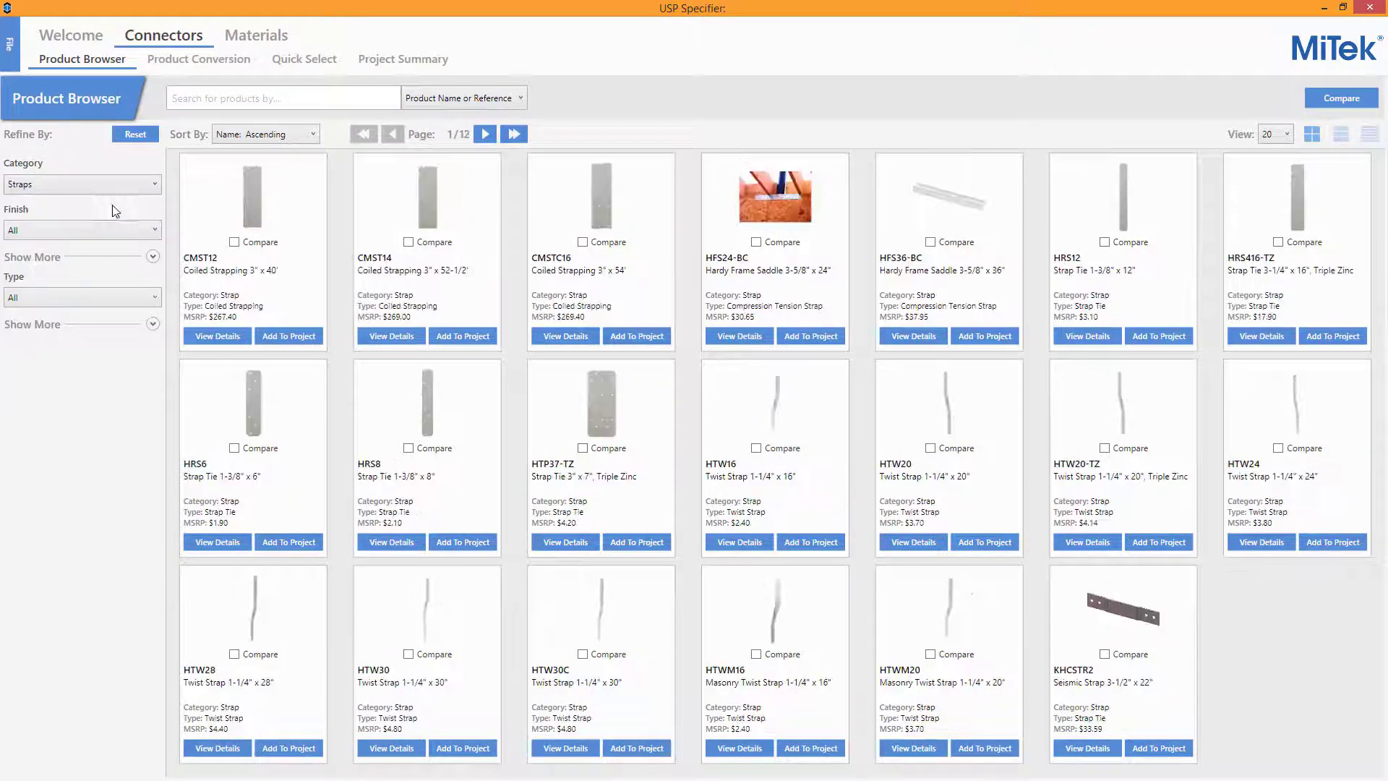
click(136, 189)
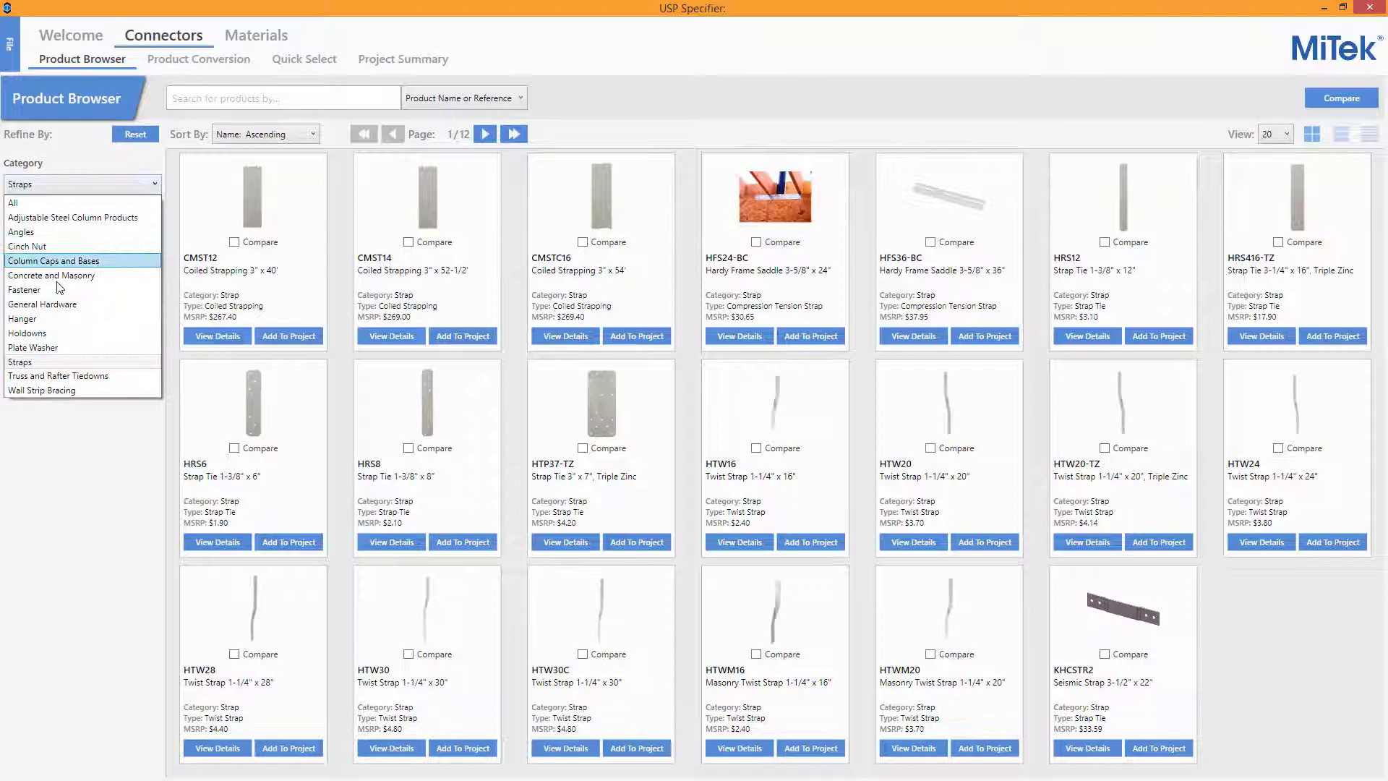
click(49, 318)
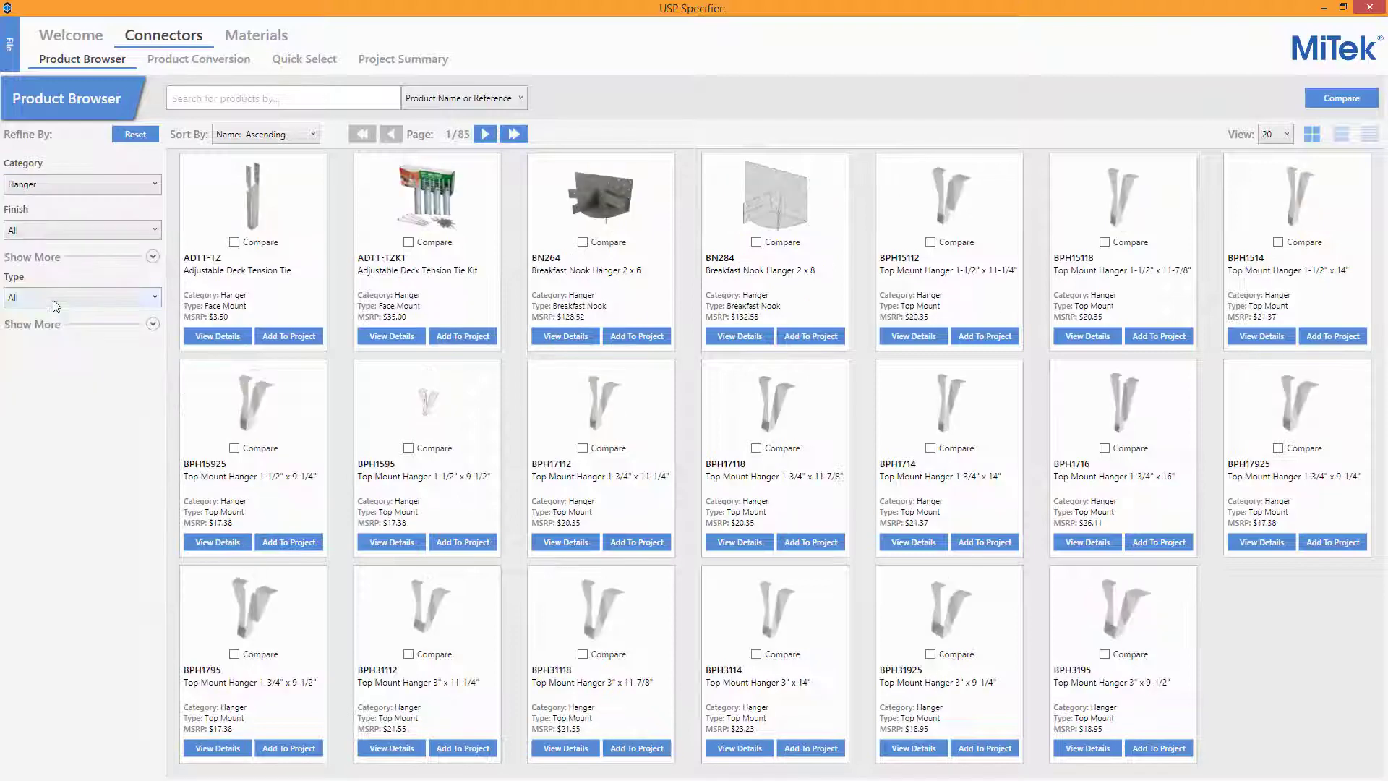
- Filter the hangers by the G90 finish and expand the additional general and type-specific filter fields
click(102, 233)
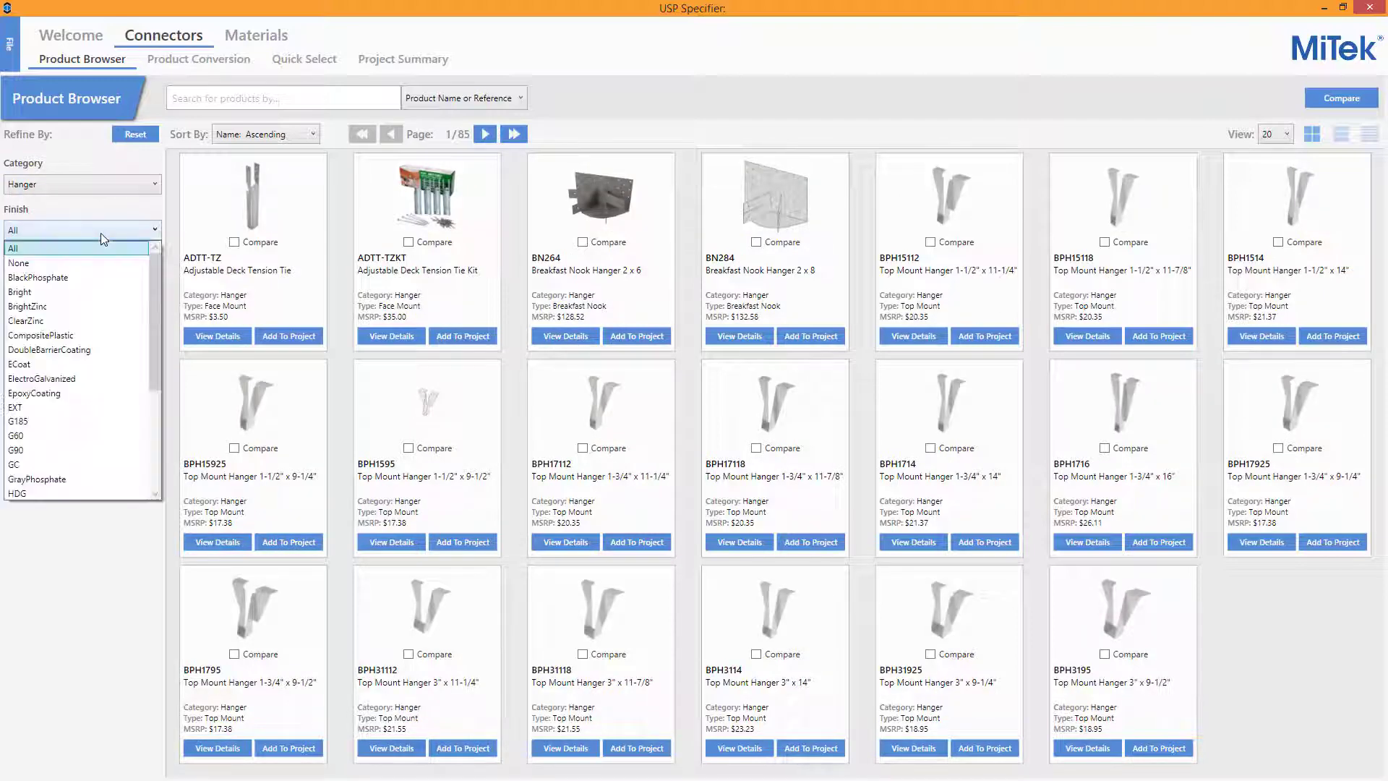
click(39, 448)
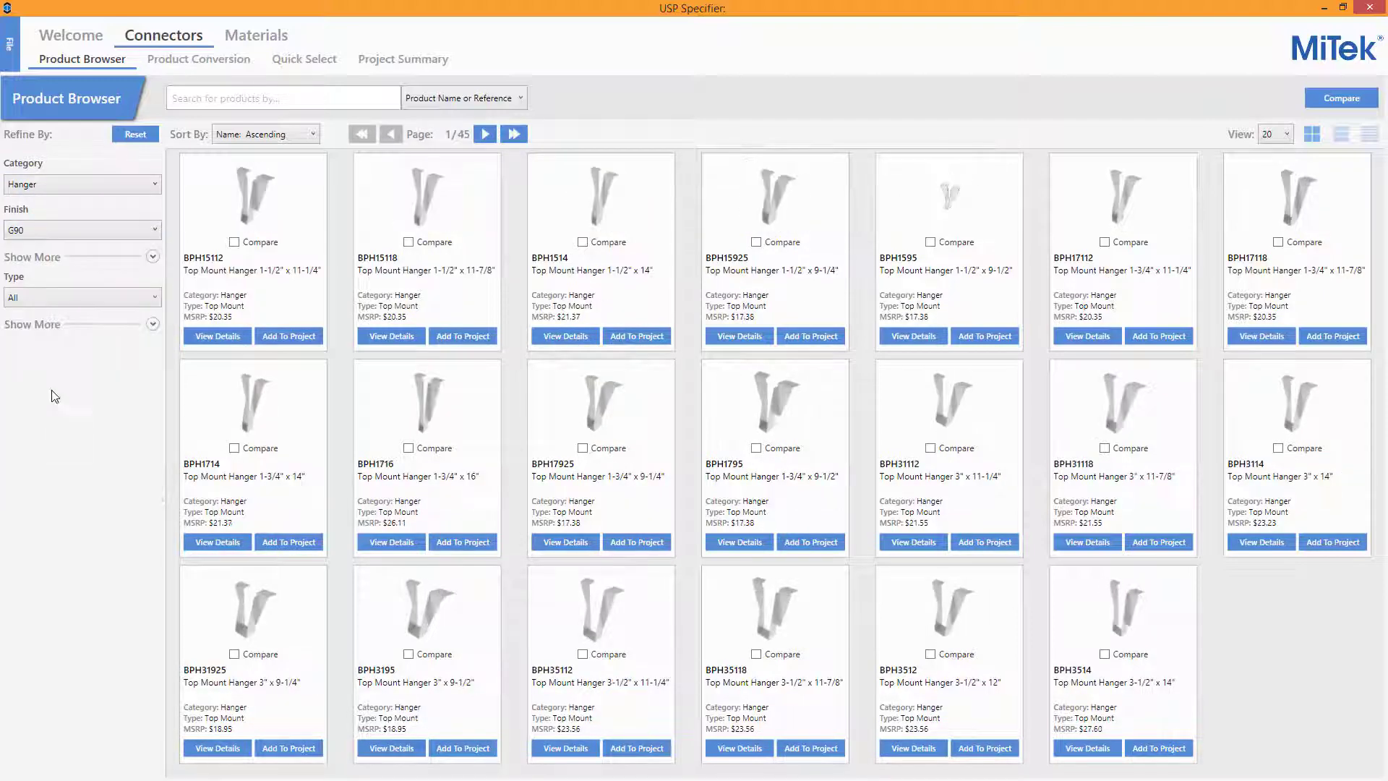
click(122, 298)
click(122, 299)
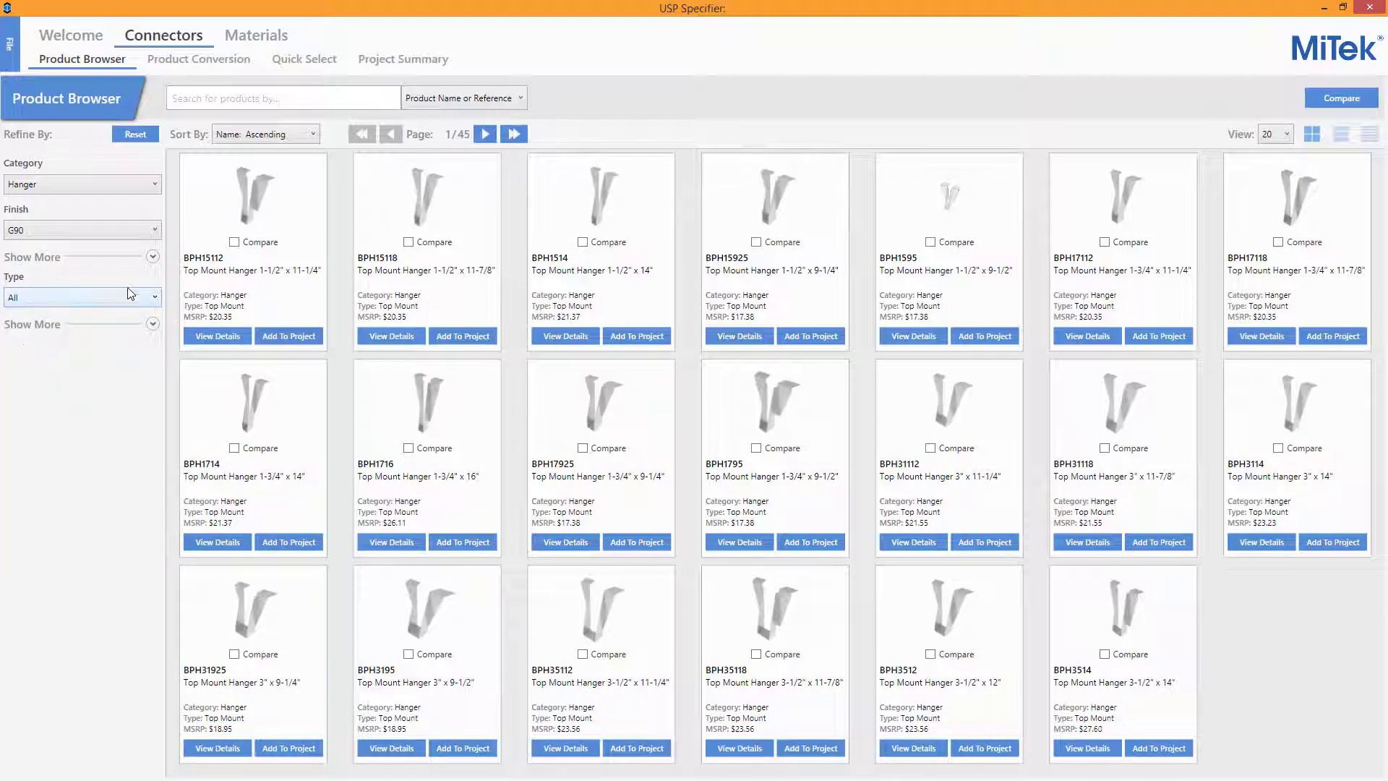
click(153, 257)
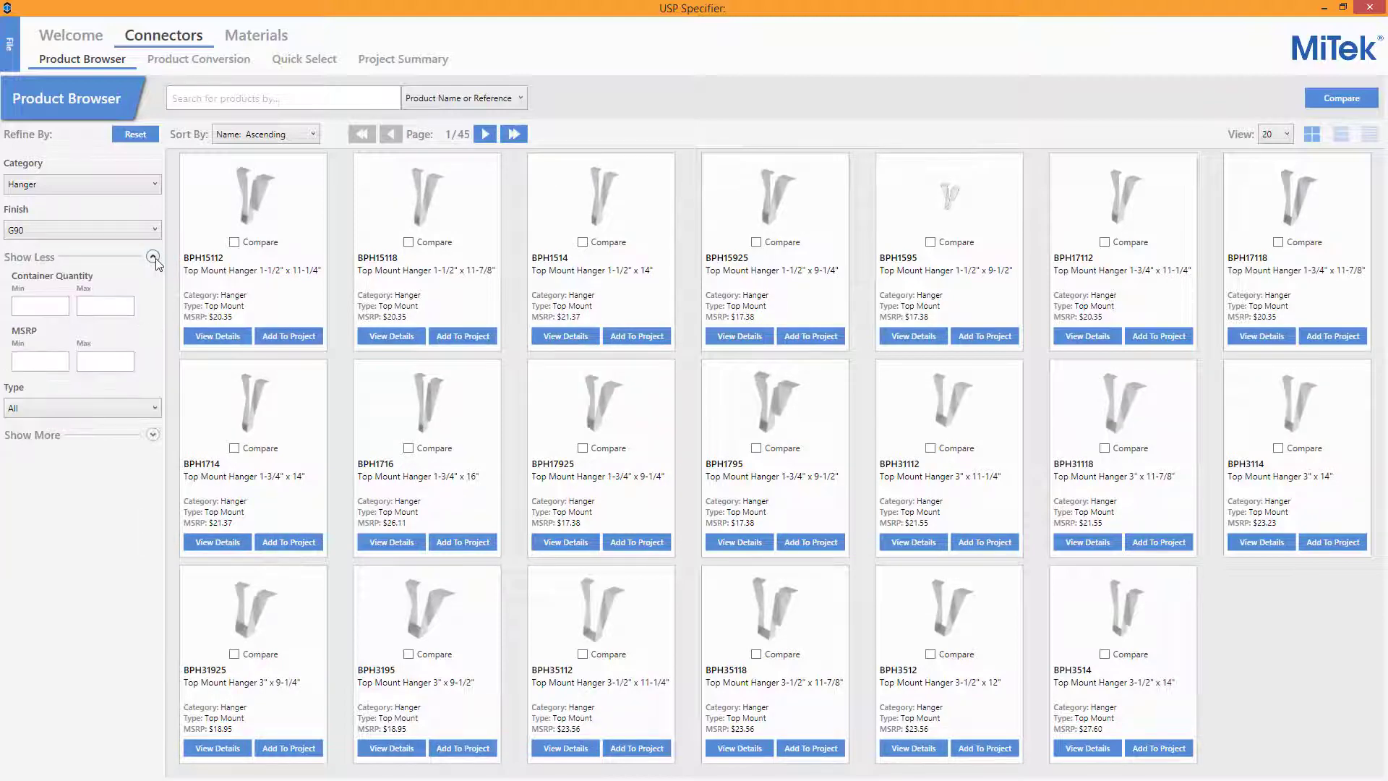
click(152, 436)
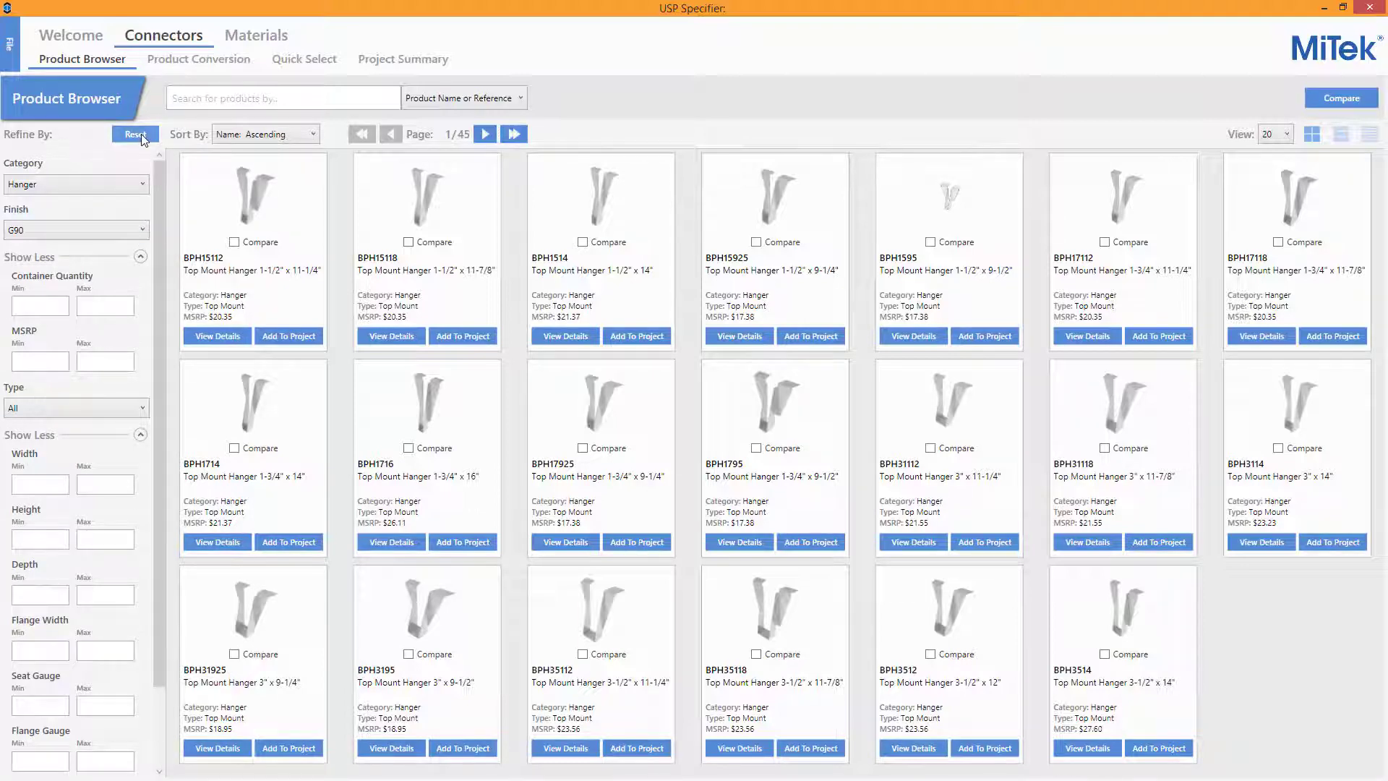
- Sort the hangers by MSRP from low to high and preview the list layout before returning to the grid
click(302, 136)
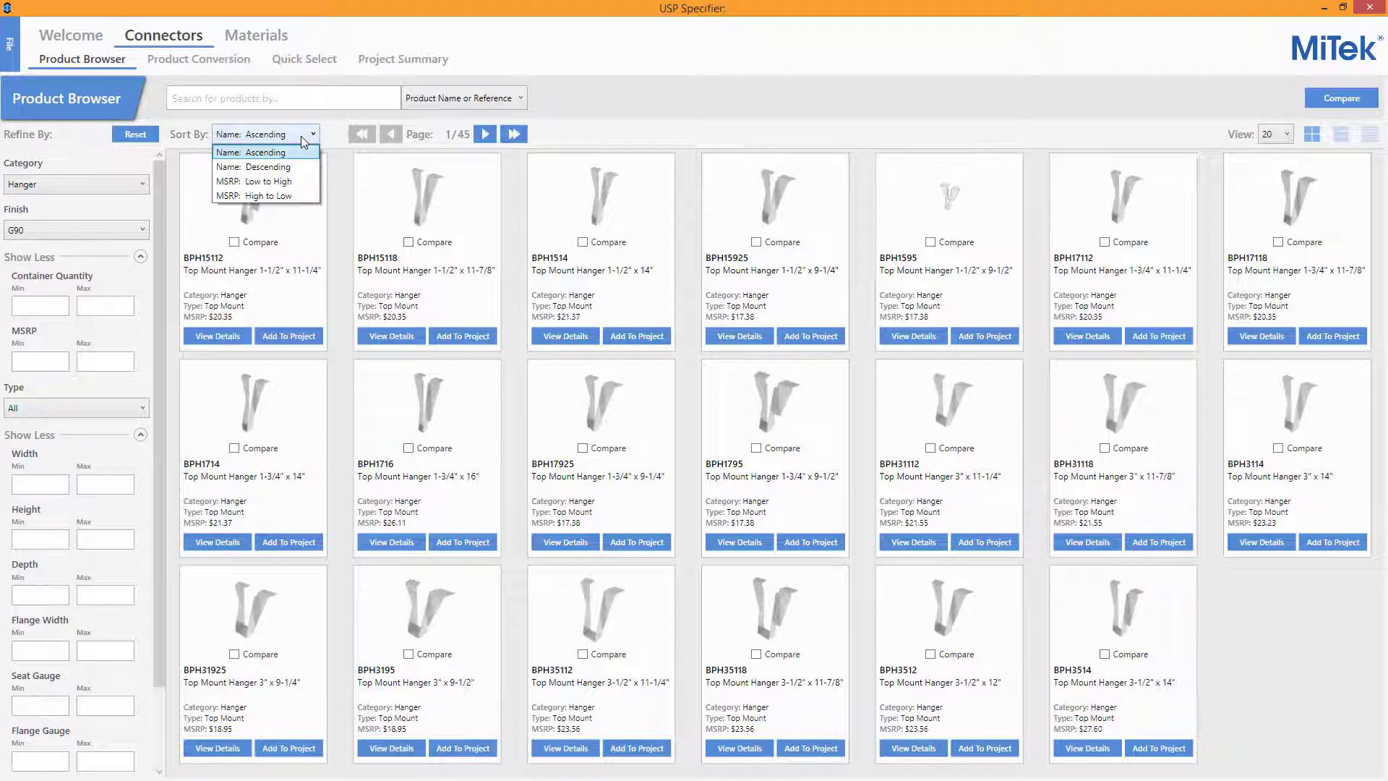
click(289, 181)
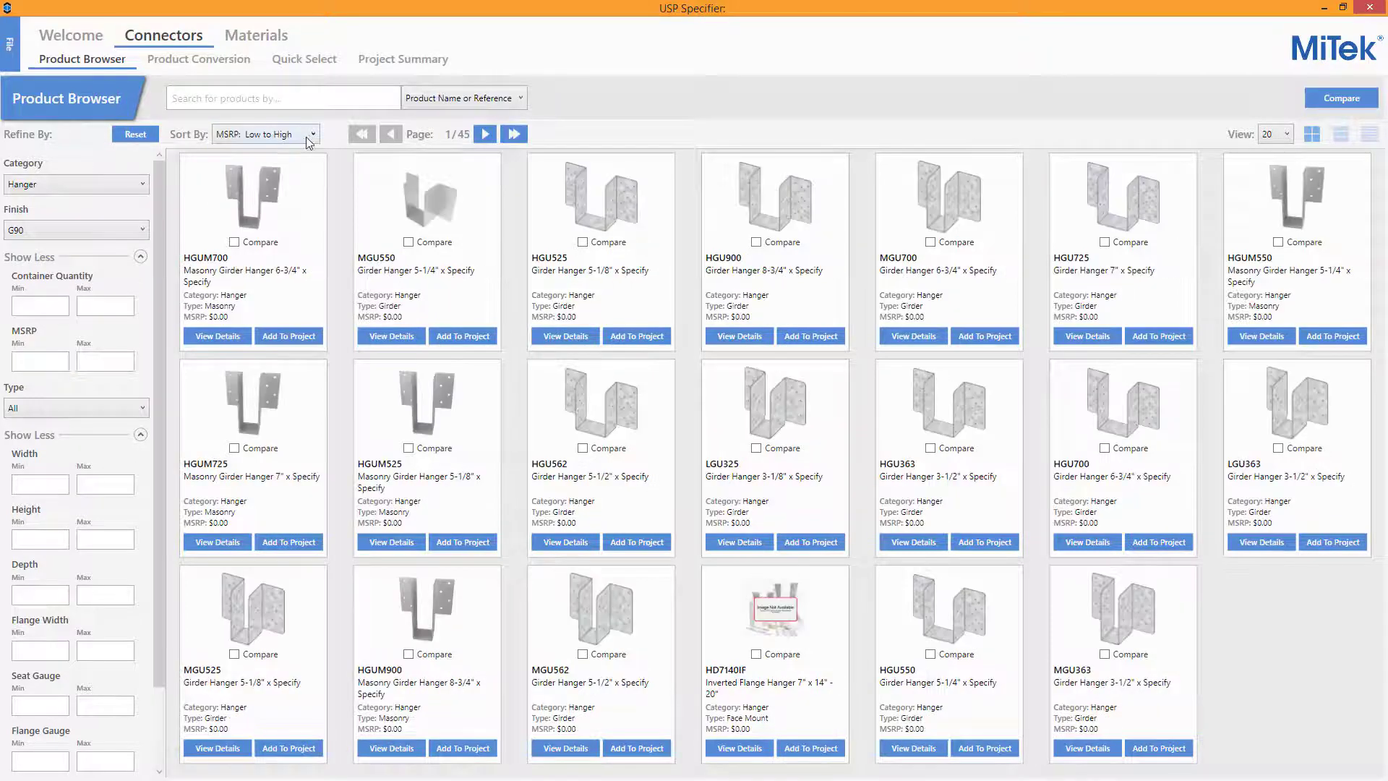
click(1341, 136)
click(1314, 135)
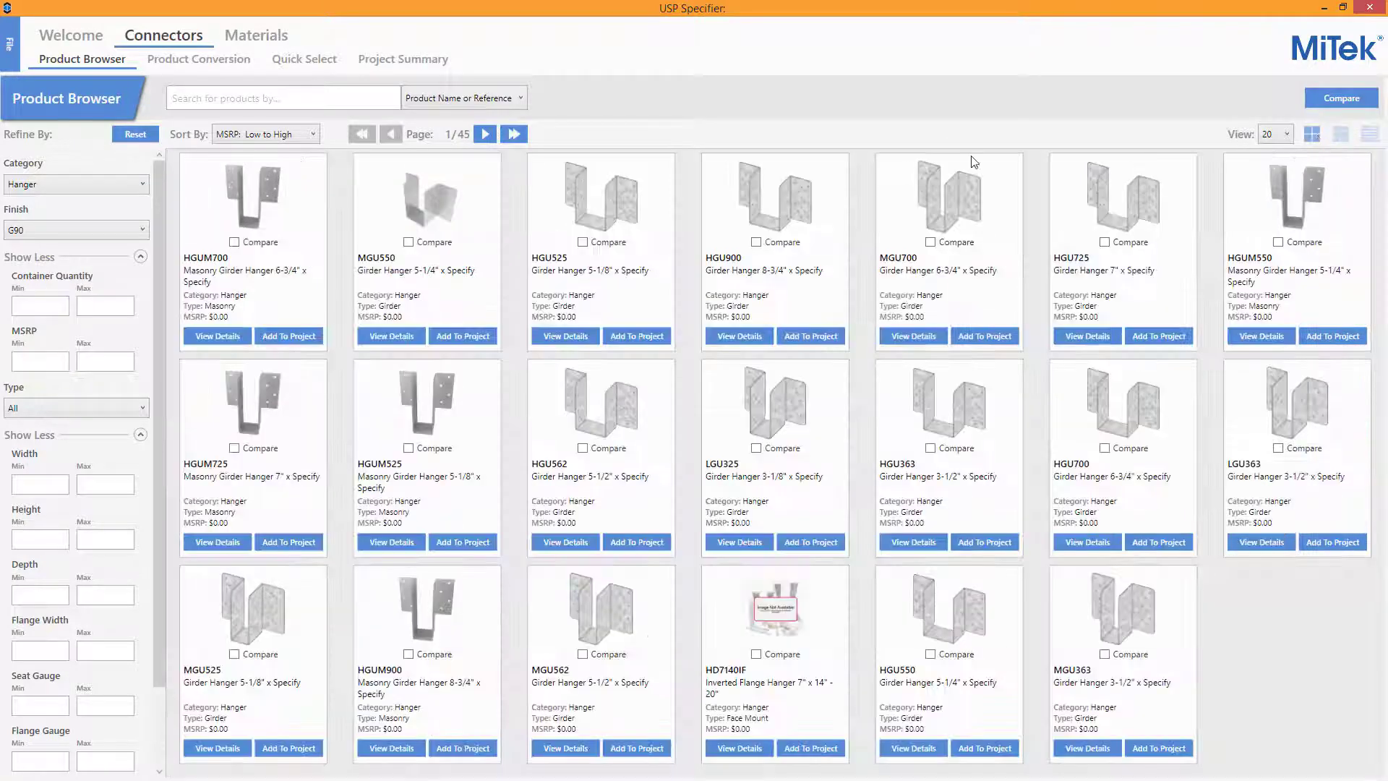
- Advance the results by one page and by ten more pages, and reset the filters
click(487, 136)
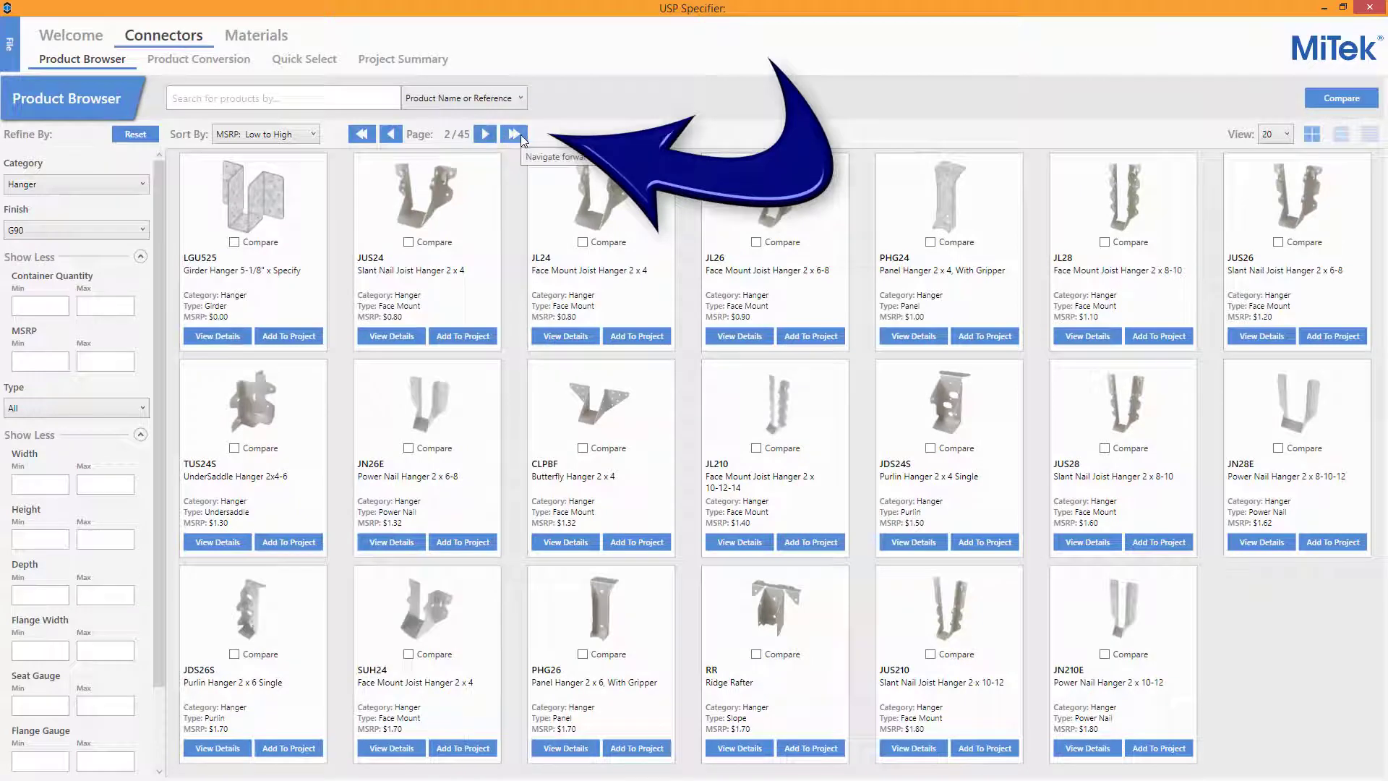
click(520, 134)
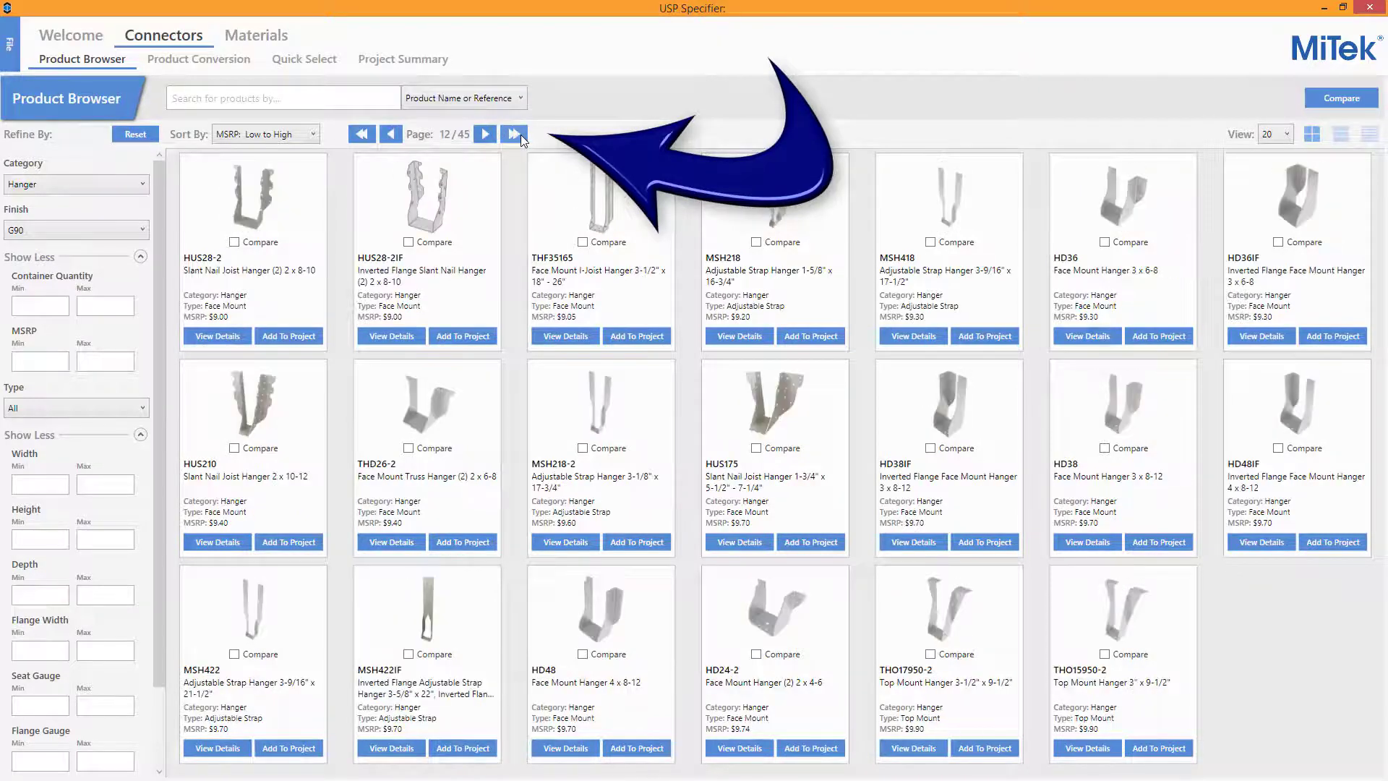
click(125, 133)
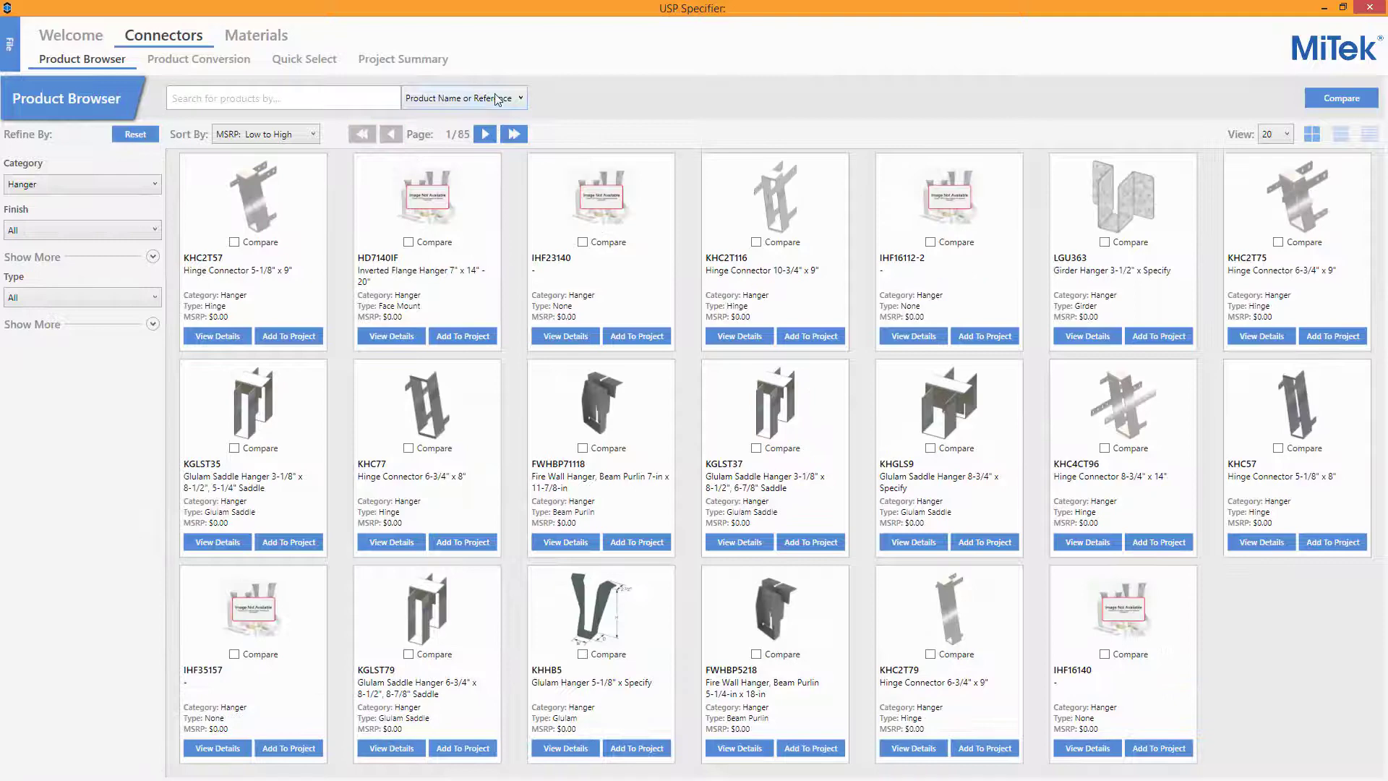
- Restrict the search to Product Name and search for "ad"
click(521, 97)
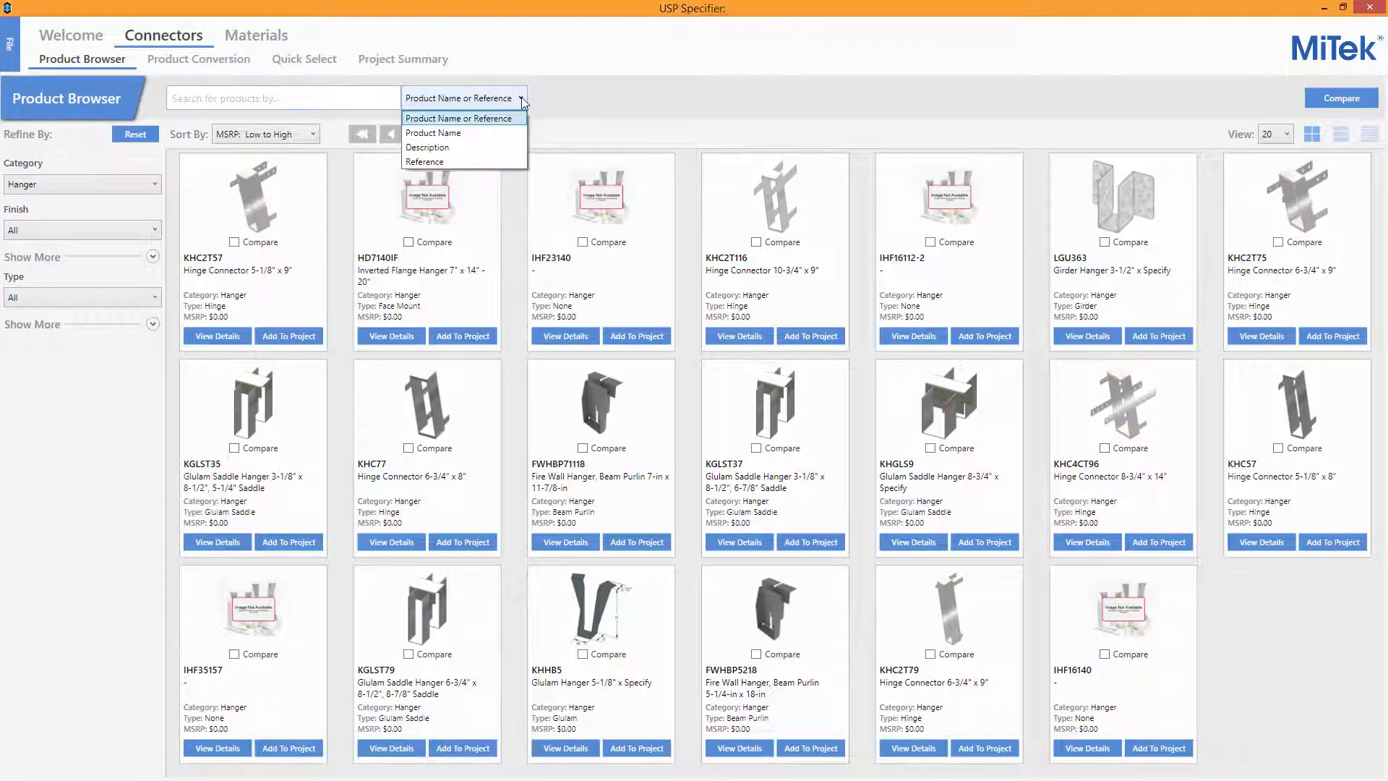
click(482, 135)
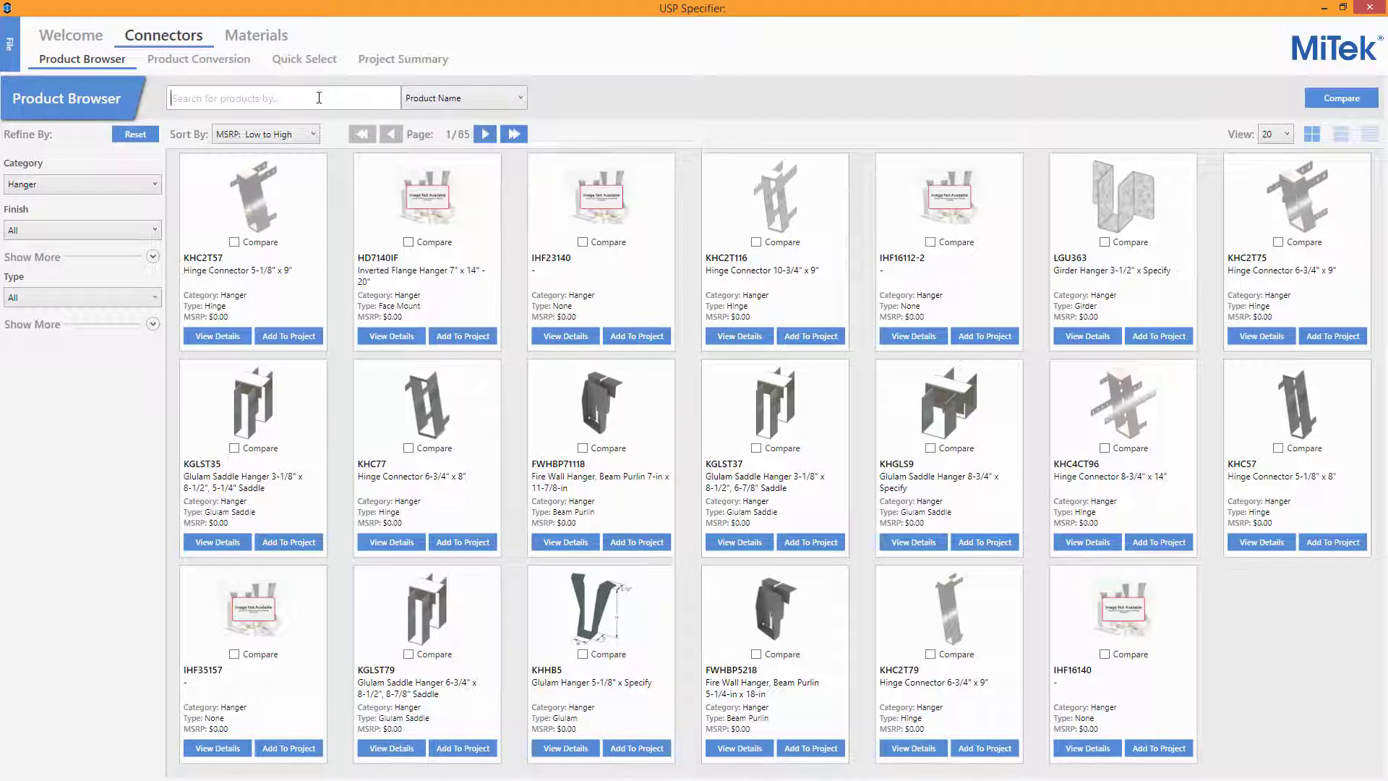
text(ad)
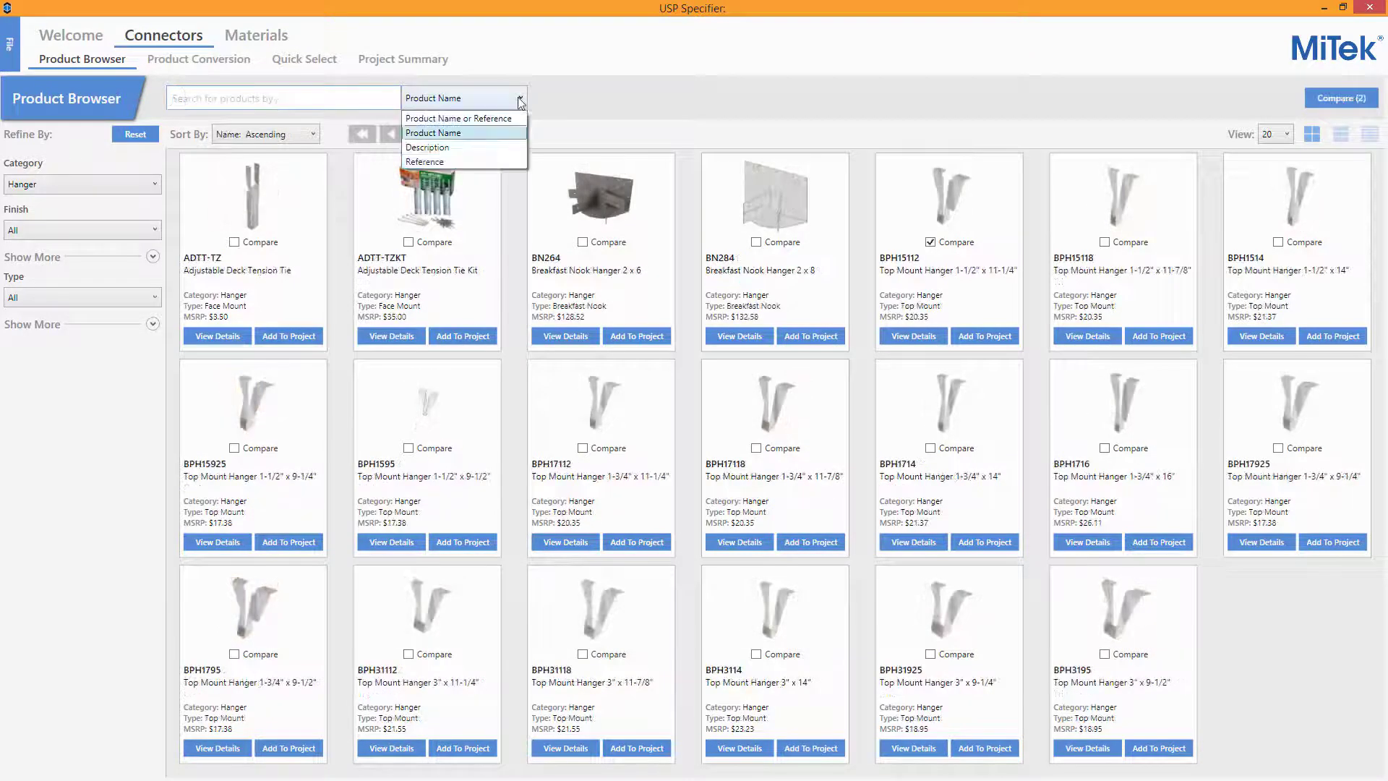
- Switch the search to Reference and look up "lus26"
click(427, 162)
click(243, 99)
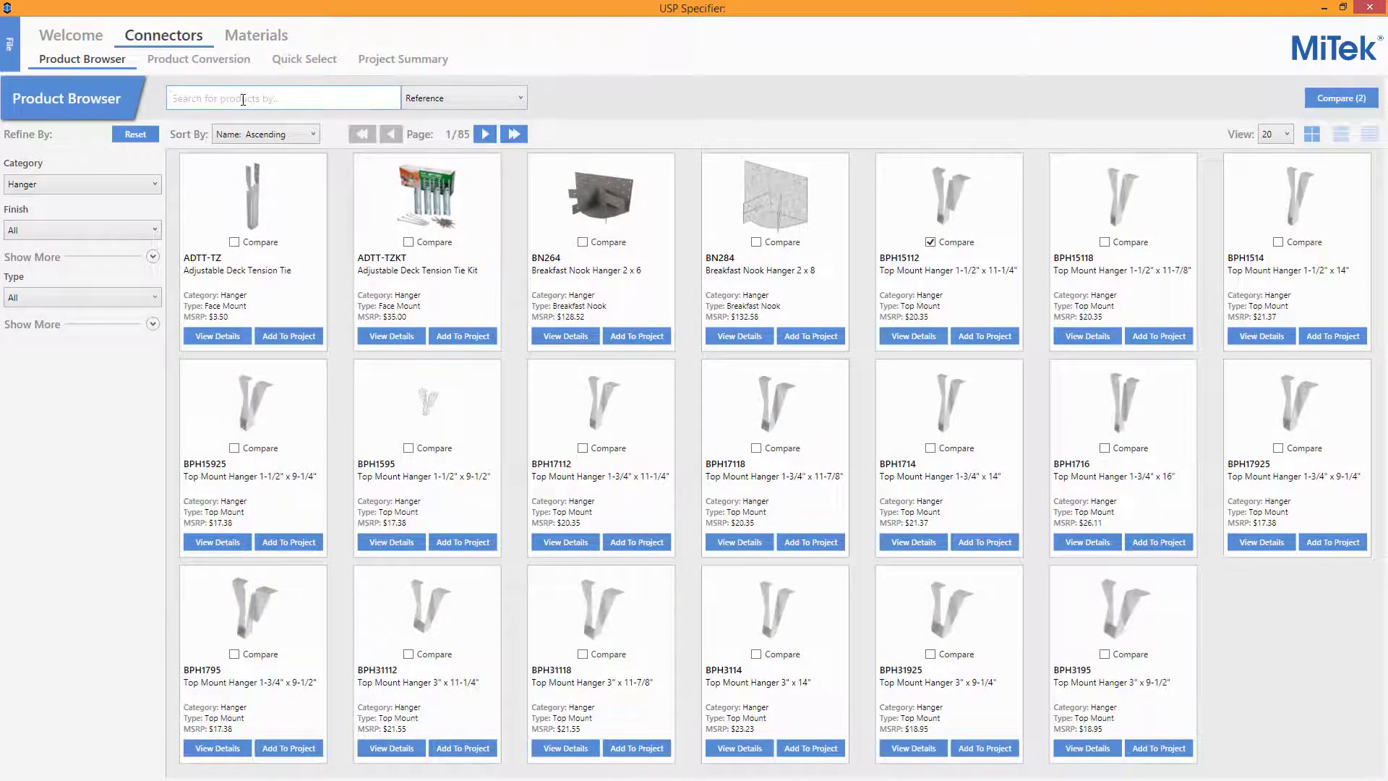
text(lus26)
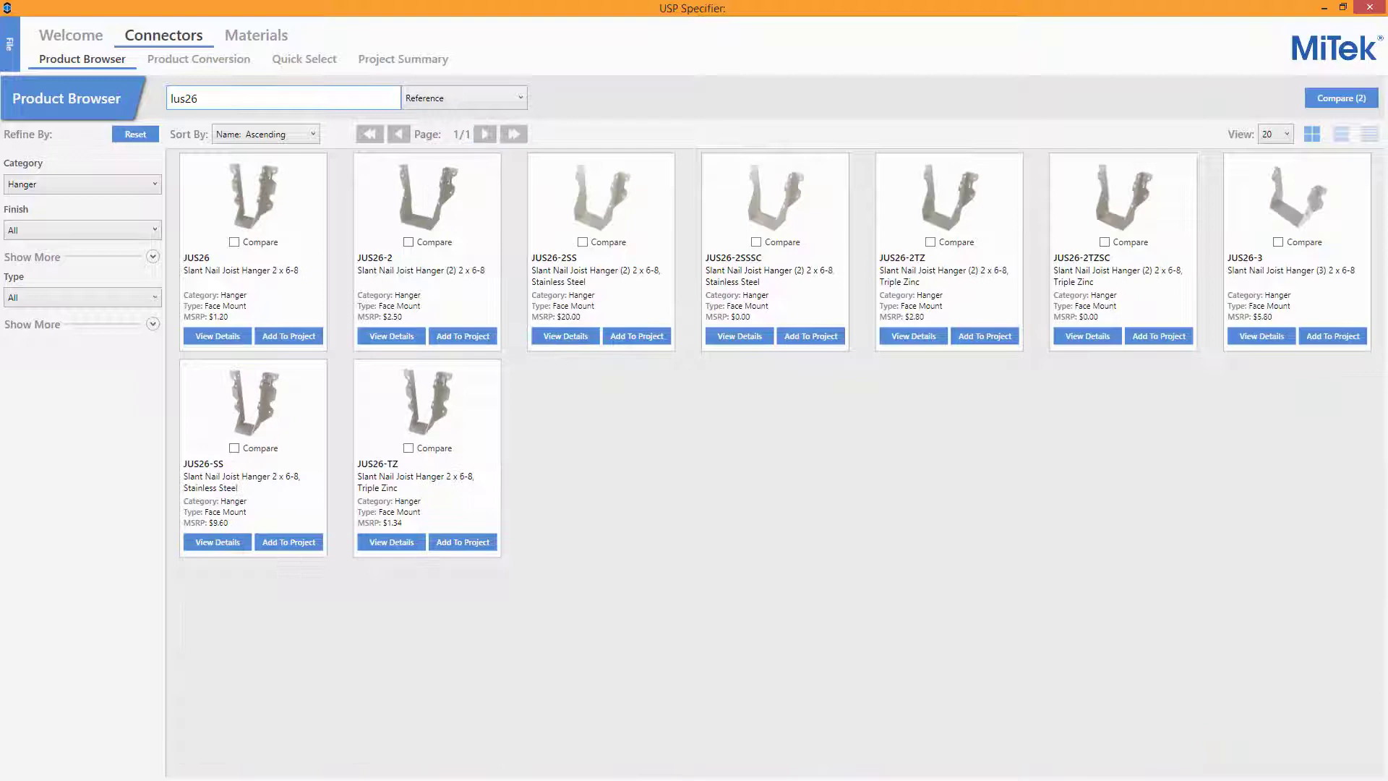
- Replace the reference search term with one beginning with "h" and widen the category filter to All
key(BackSpace)
key(BackSpace)
key(BackSpace)
key(BackSpace)
key(BackSpace)
text(h)
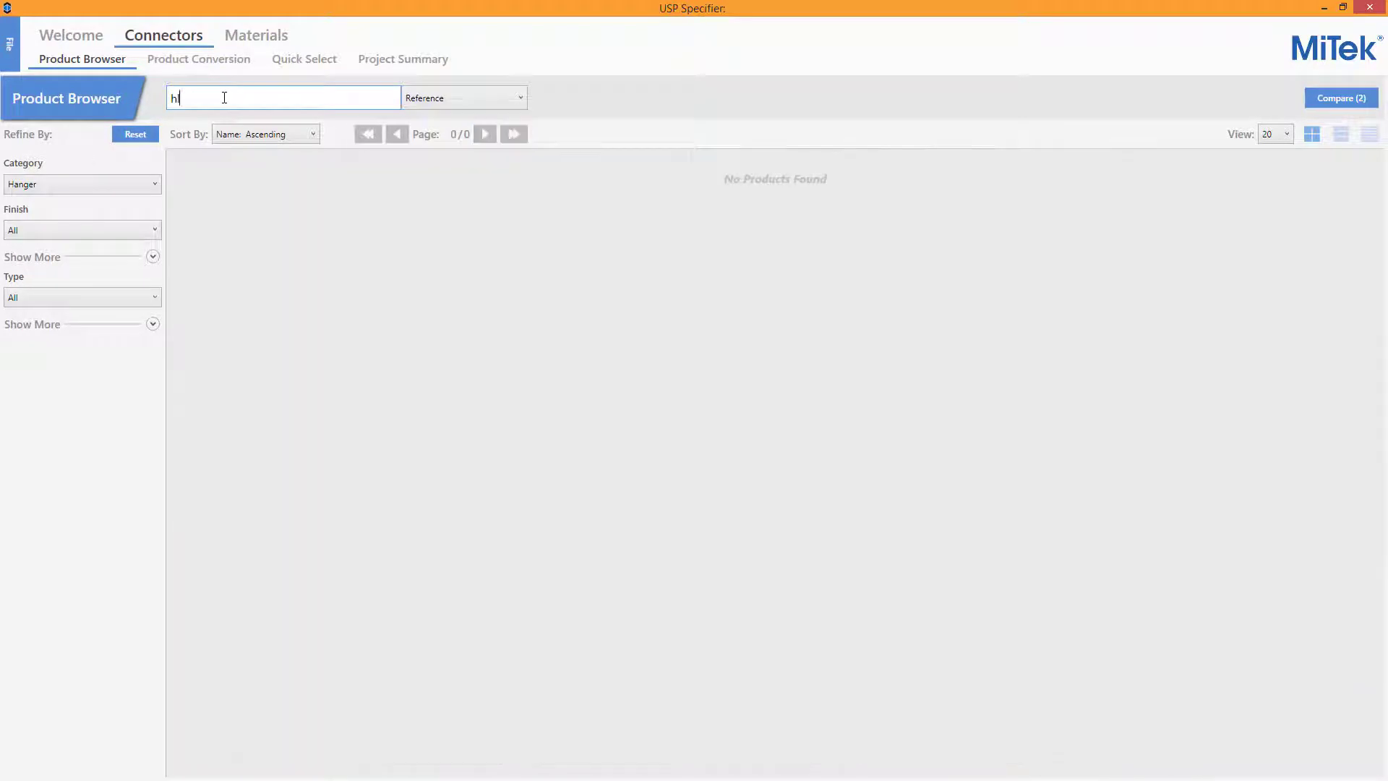
click(59, 185)
click(43, 202)
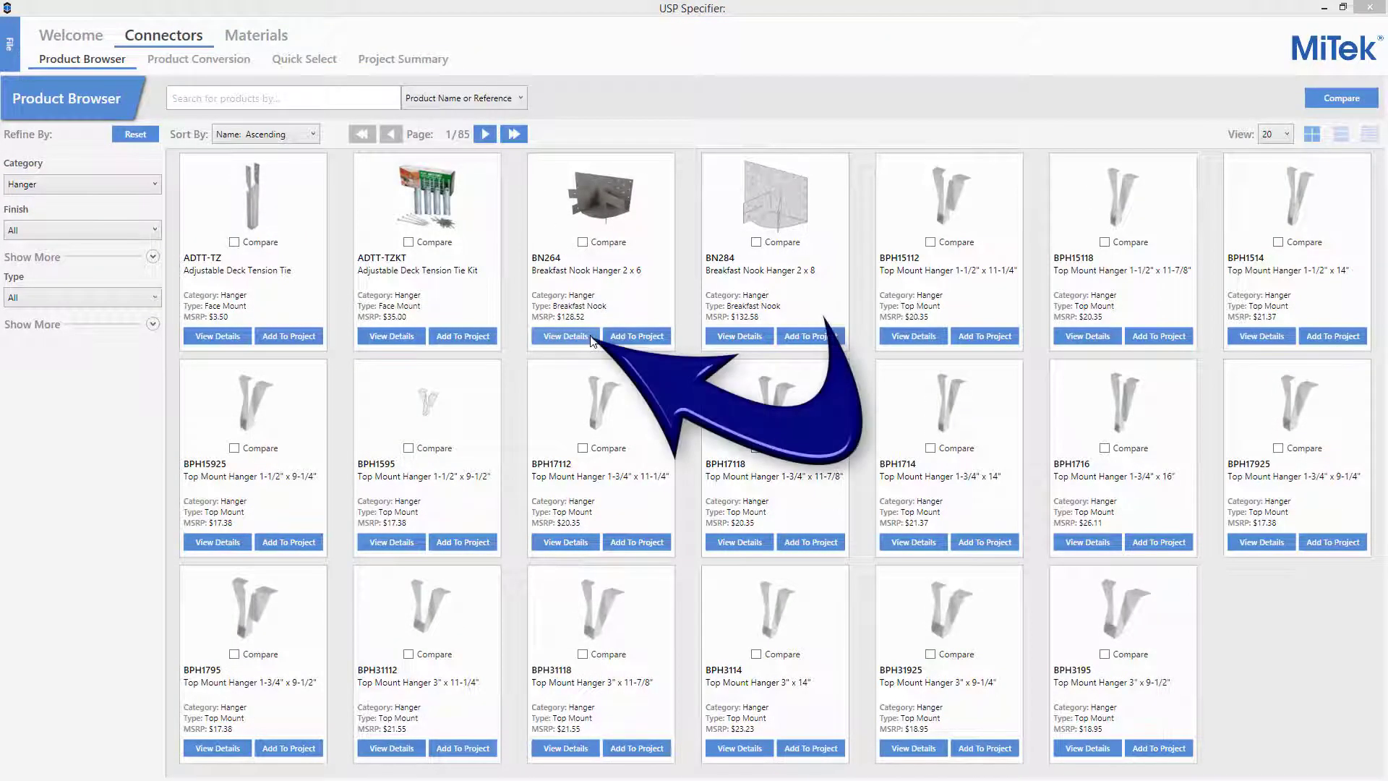
- Open the details of the BN264 breakfast nook hanger and browse its images, ending on the first one
click(592, 338)
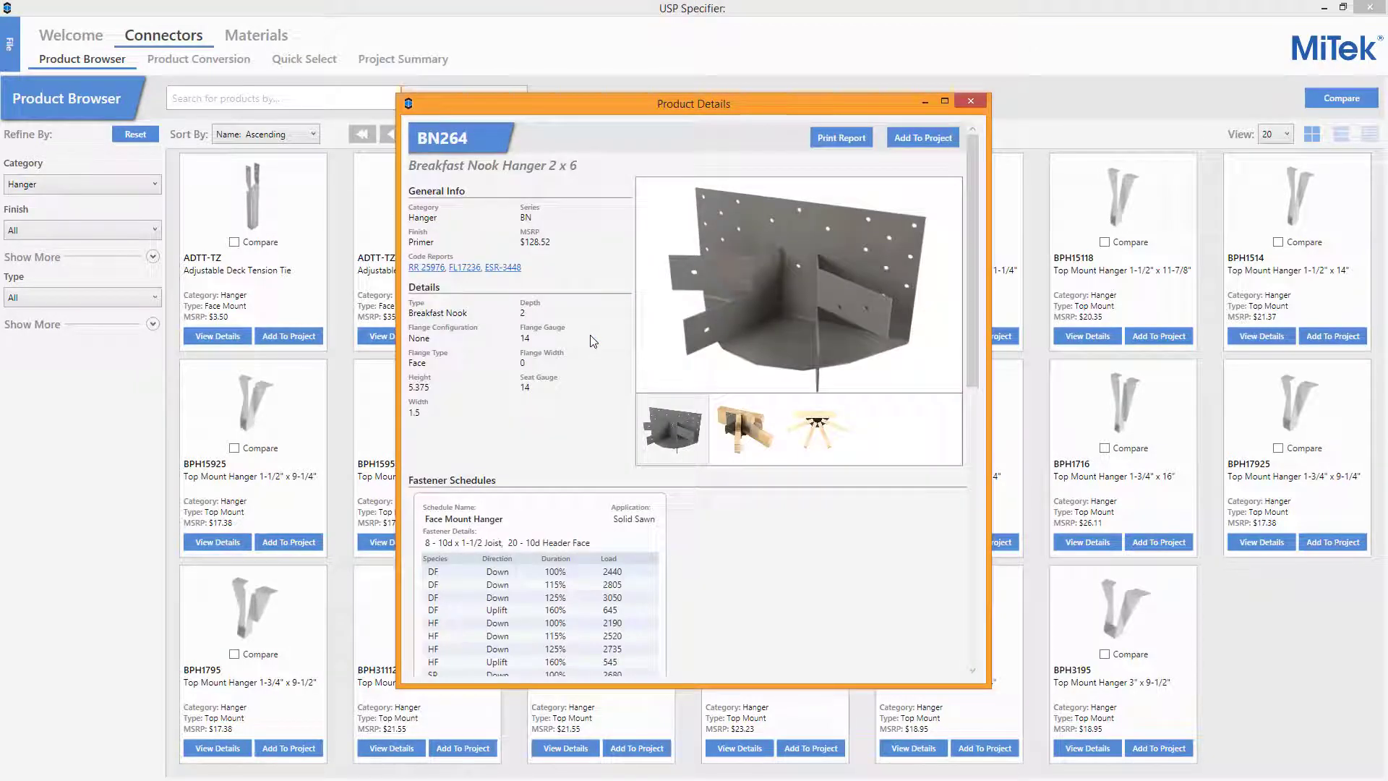
click(946, 285)
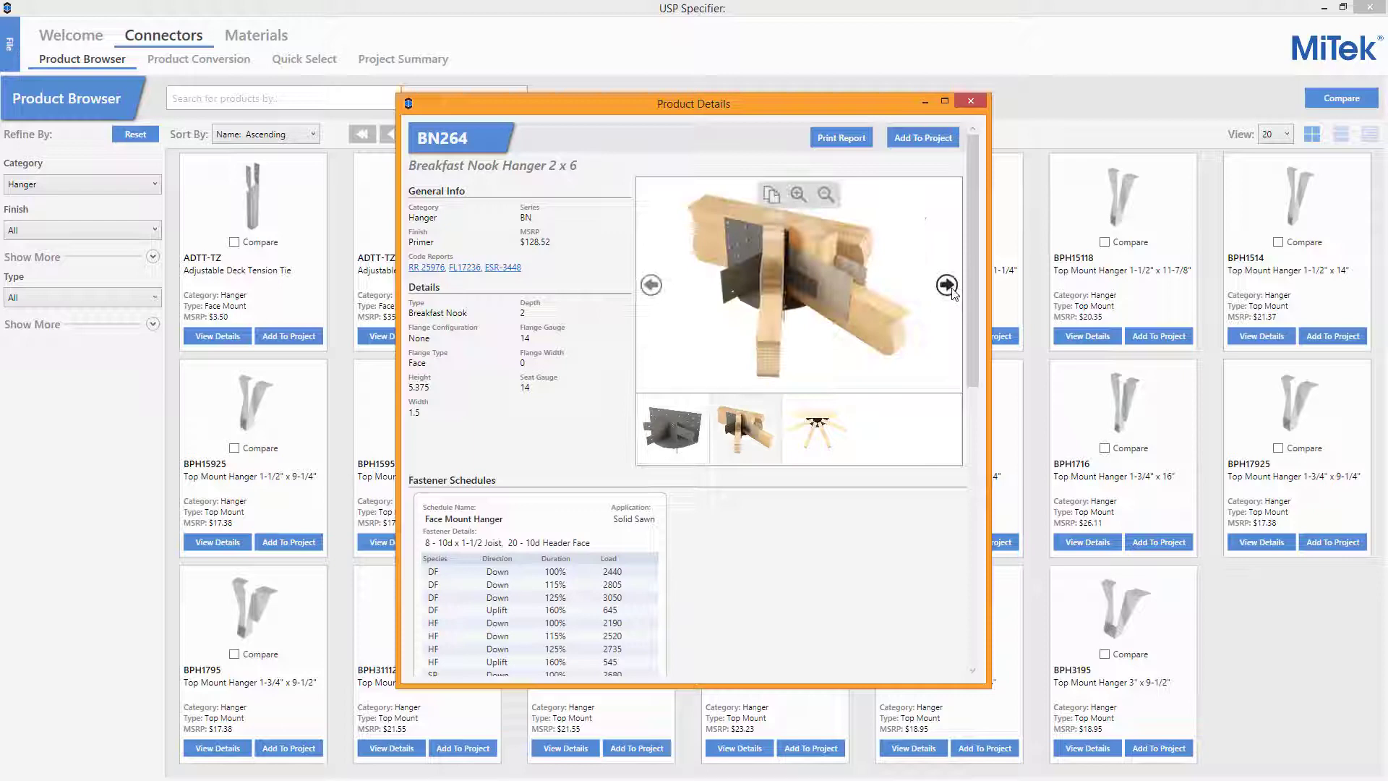
click(947, 286)
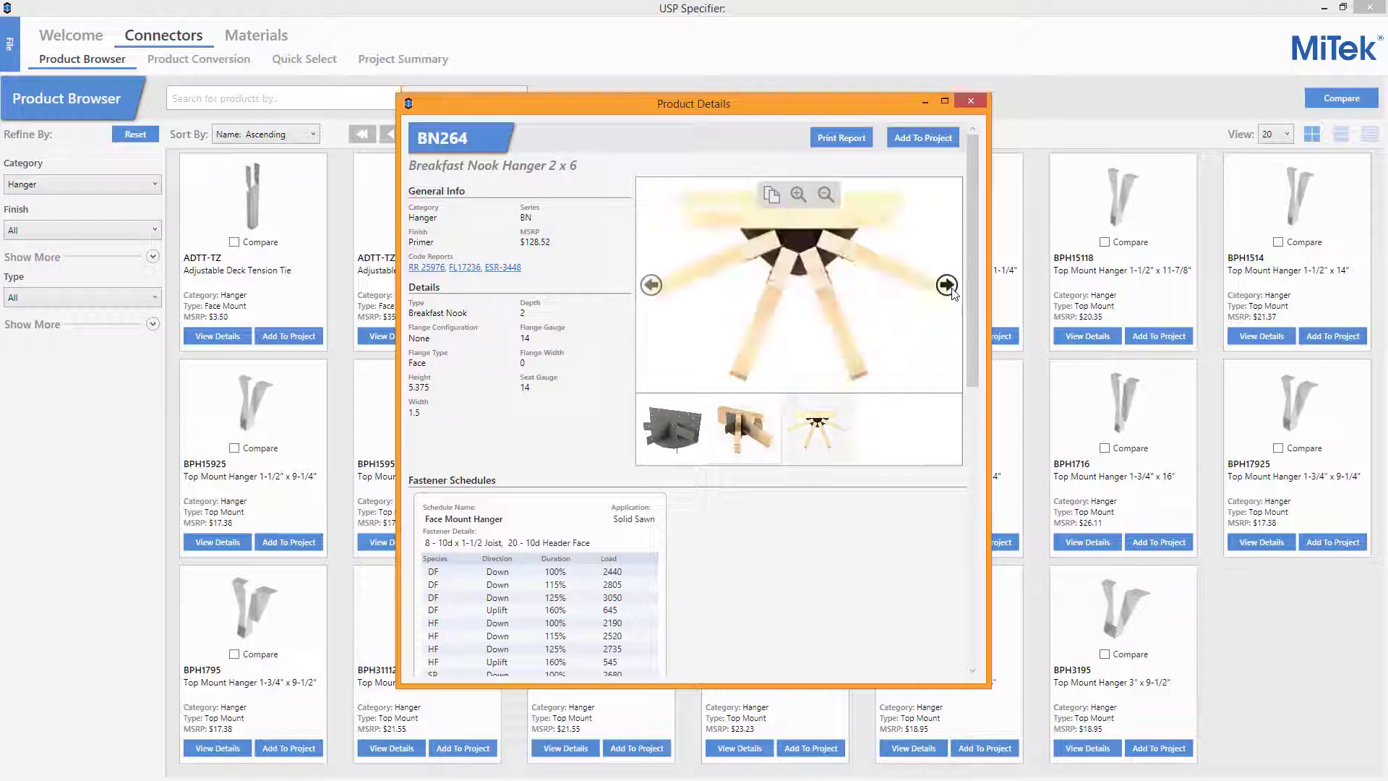
double_click(652, 286)
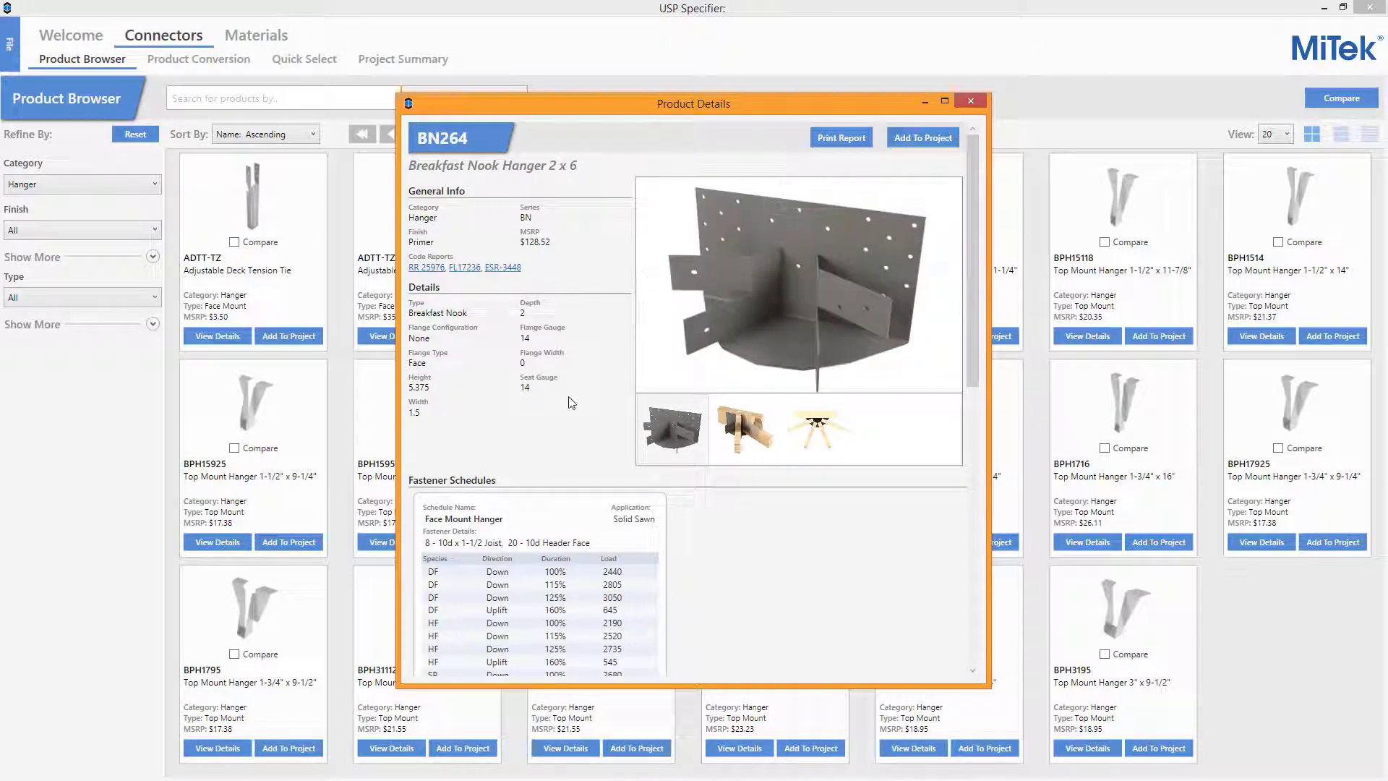
- Enlarge the catalog page in the BN264 product details
scroll(572, 402, down, 10)
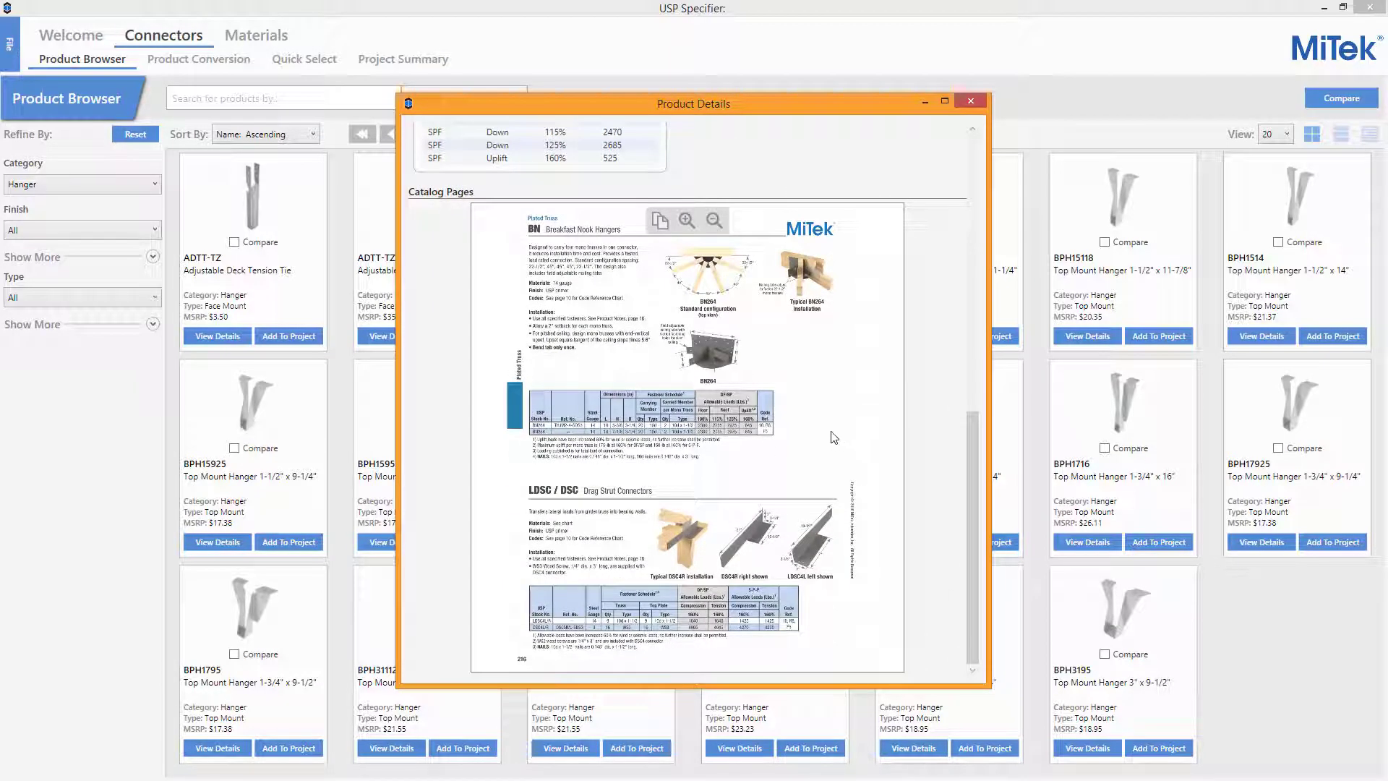
click(687, 223)
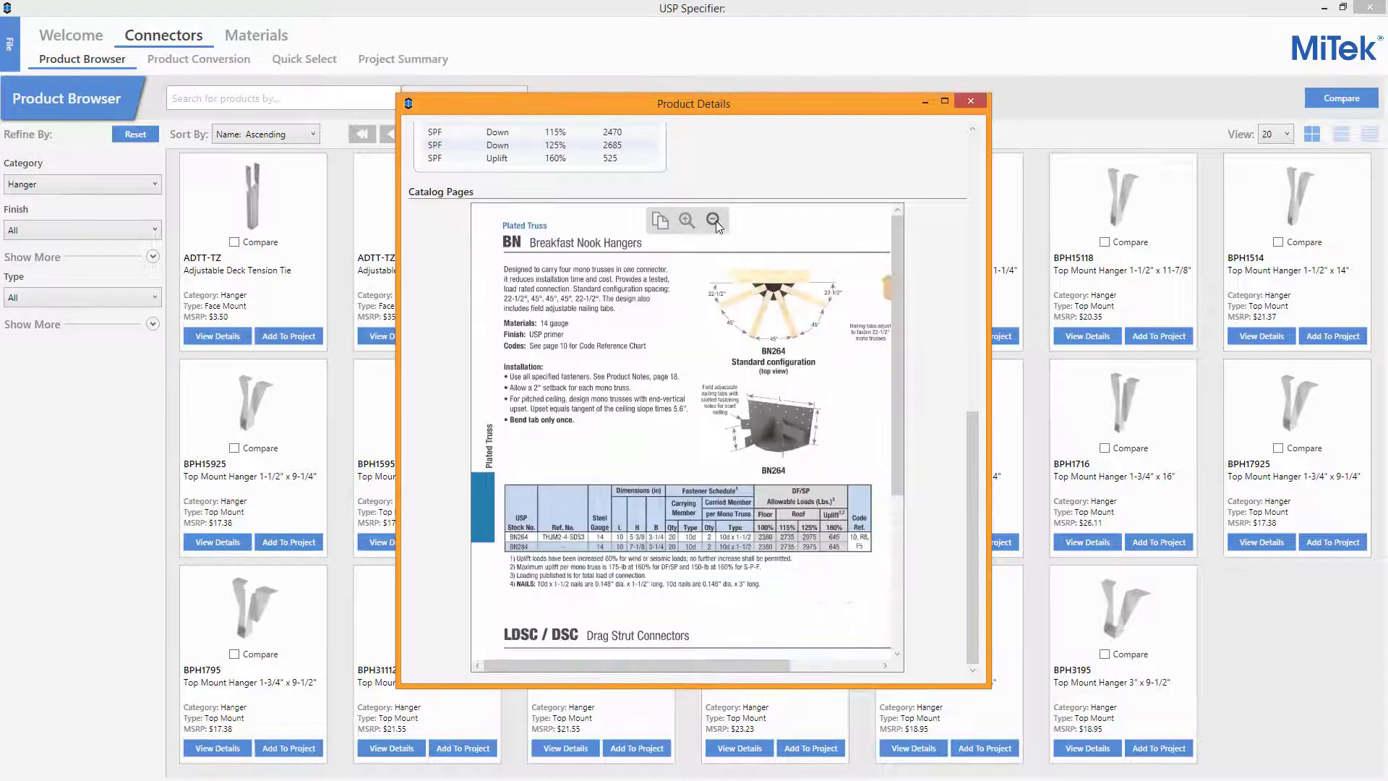
- Zoom the BN264 catalog page back out and paste its copied image into the body of a new Outlook message
click(714, 221)
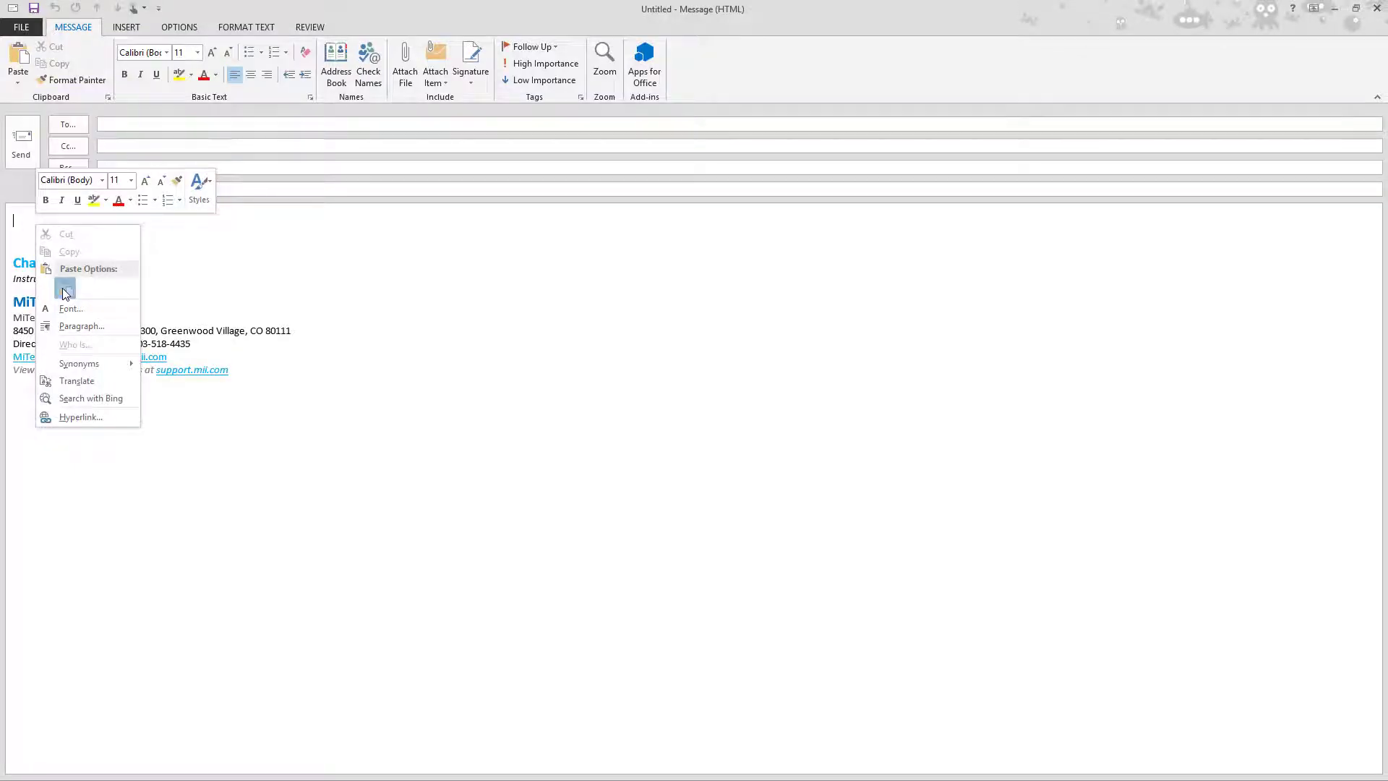
click(64, 289)
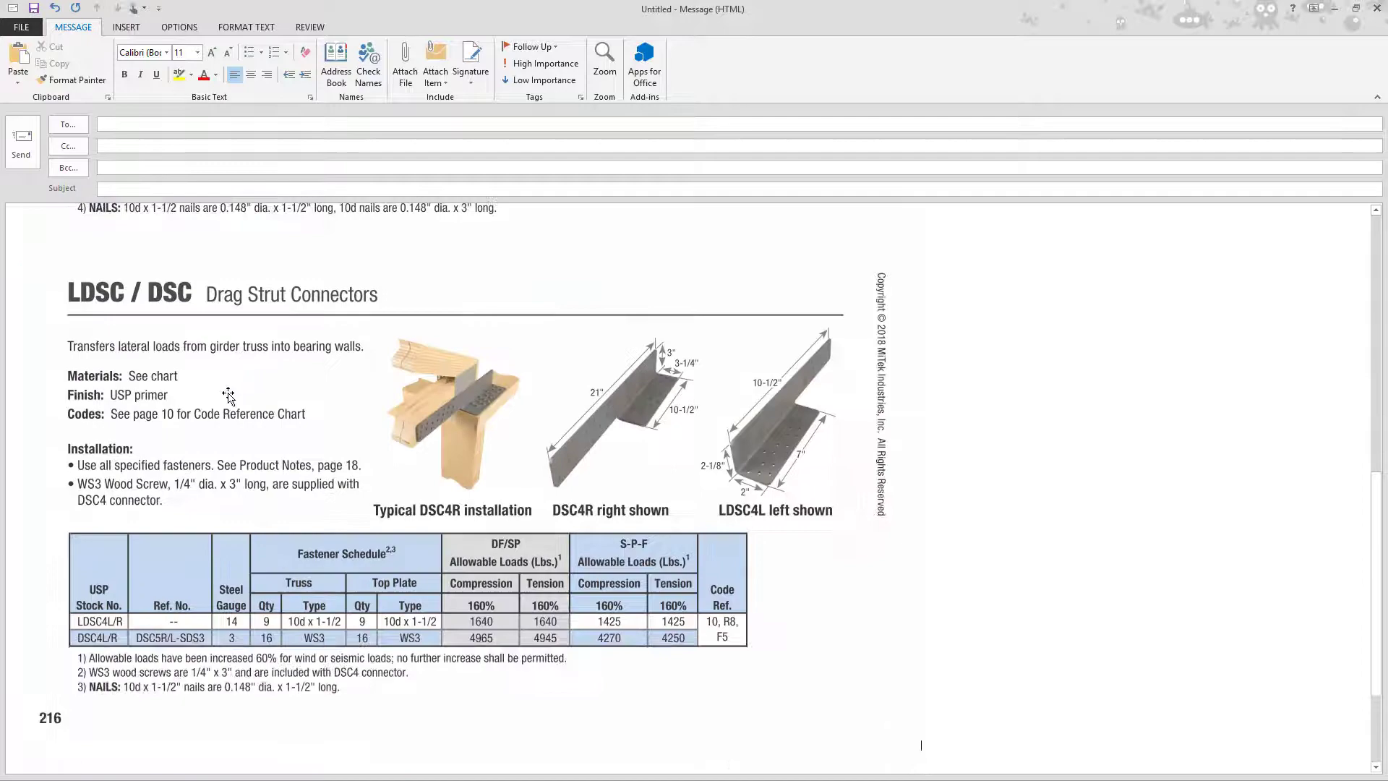
scroll(588, 477, up, 15)
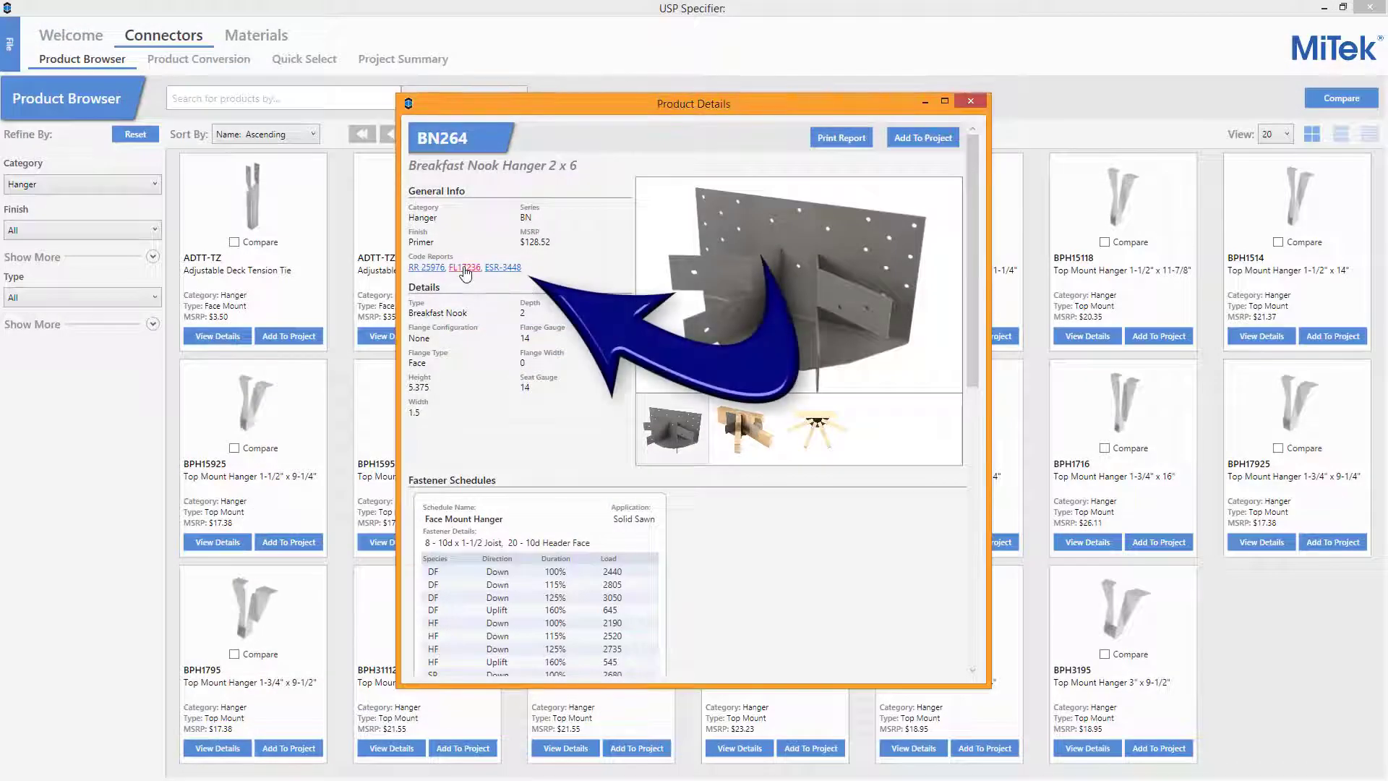
- Return to USP Specifier, open the FL17236 code report from the BN264 details and look through it
click(465, 268)
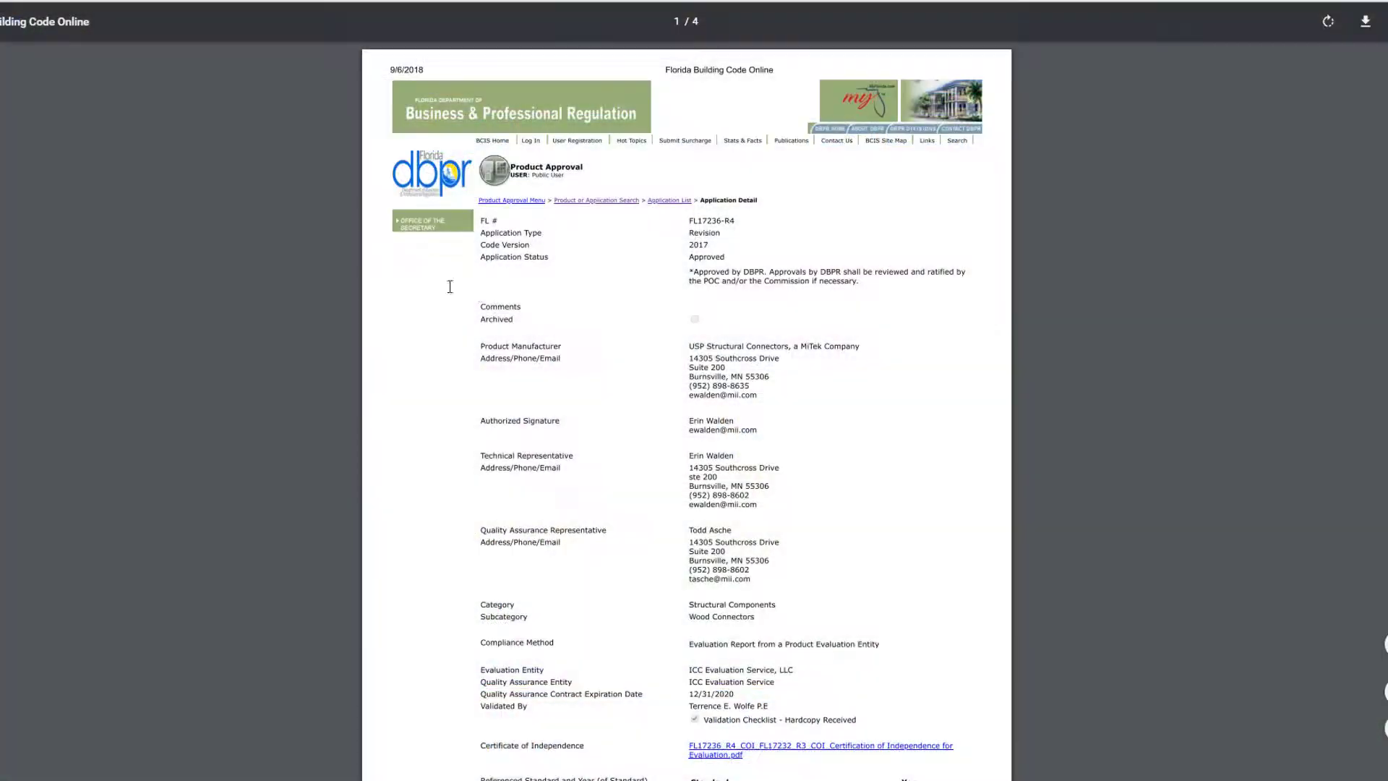
scroll(478, 296, down, 5)
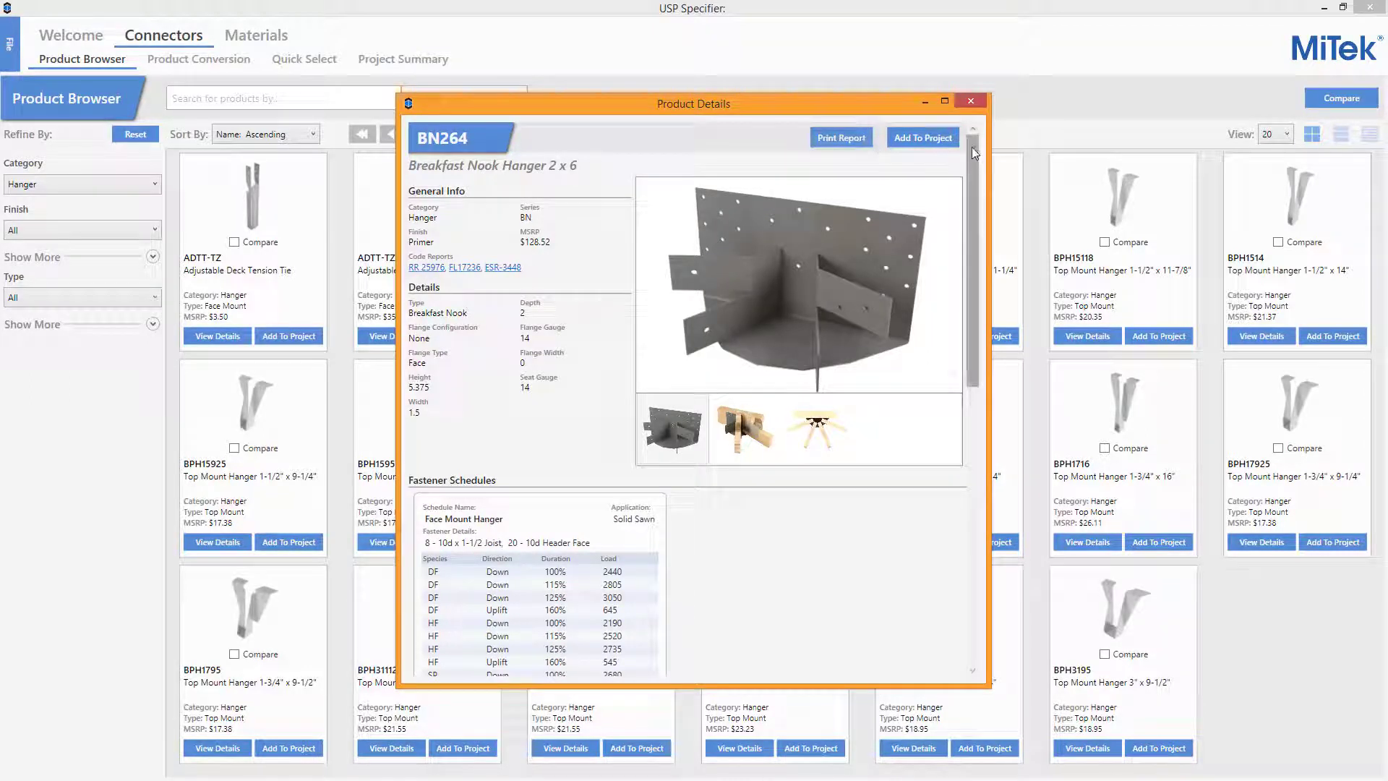
- Add BN264 to the project with label "H", comment "Comment" and quantity 6 in the Project group, and close its details
click(953, 140)
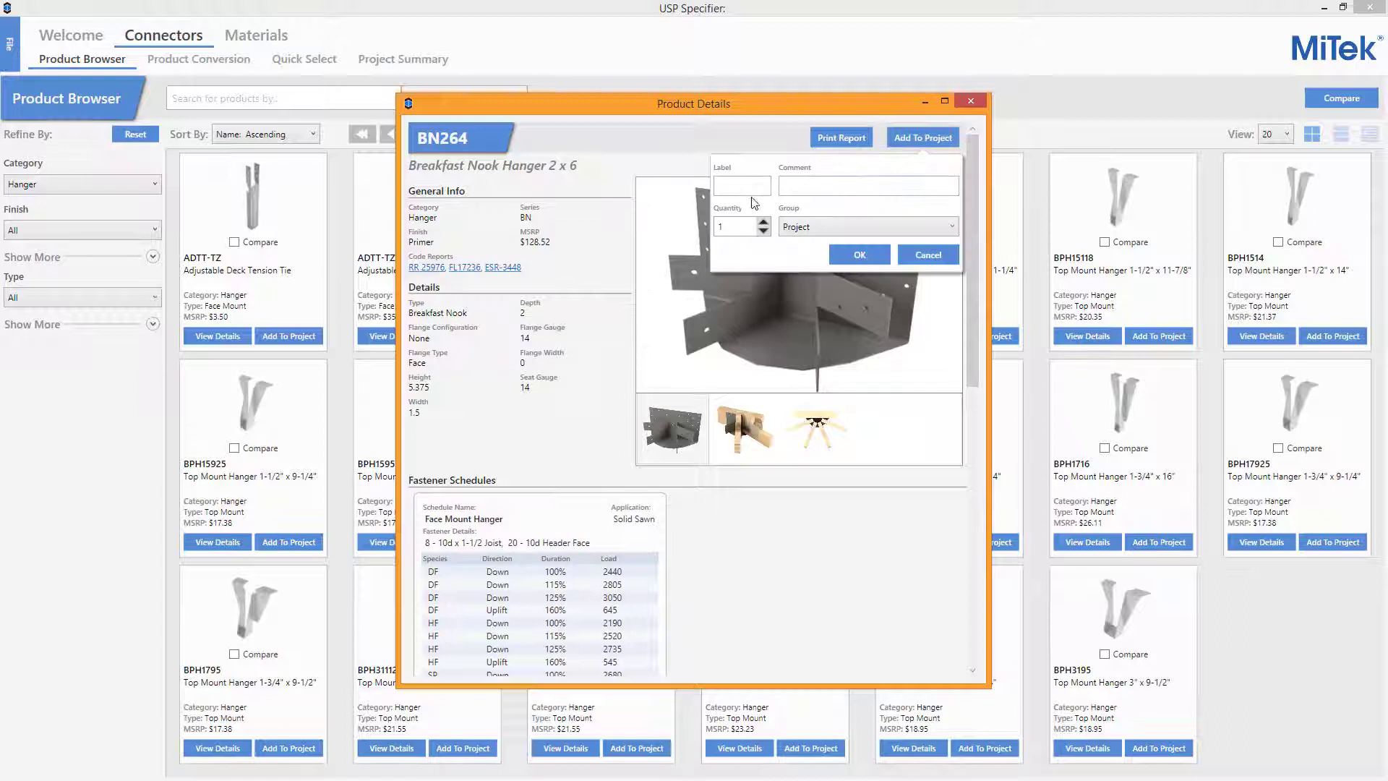
text(H)
click(804, 184)
text(Comment)
click(763, 222)
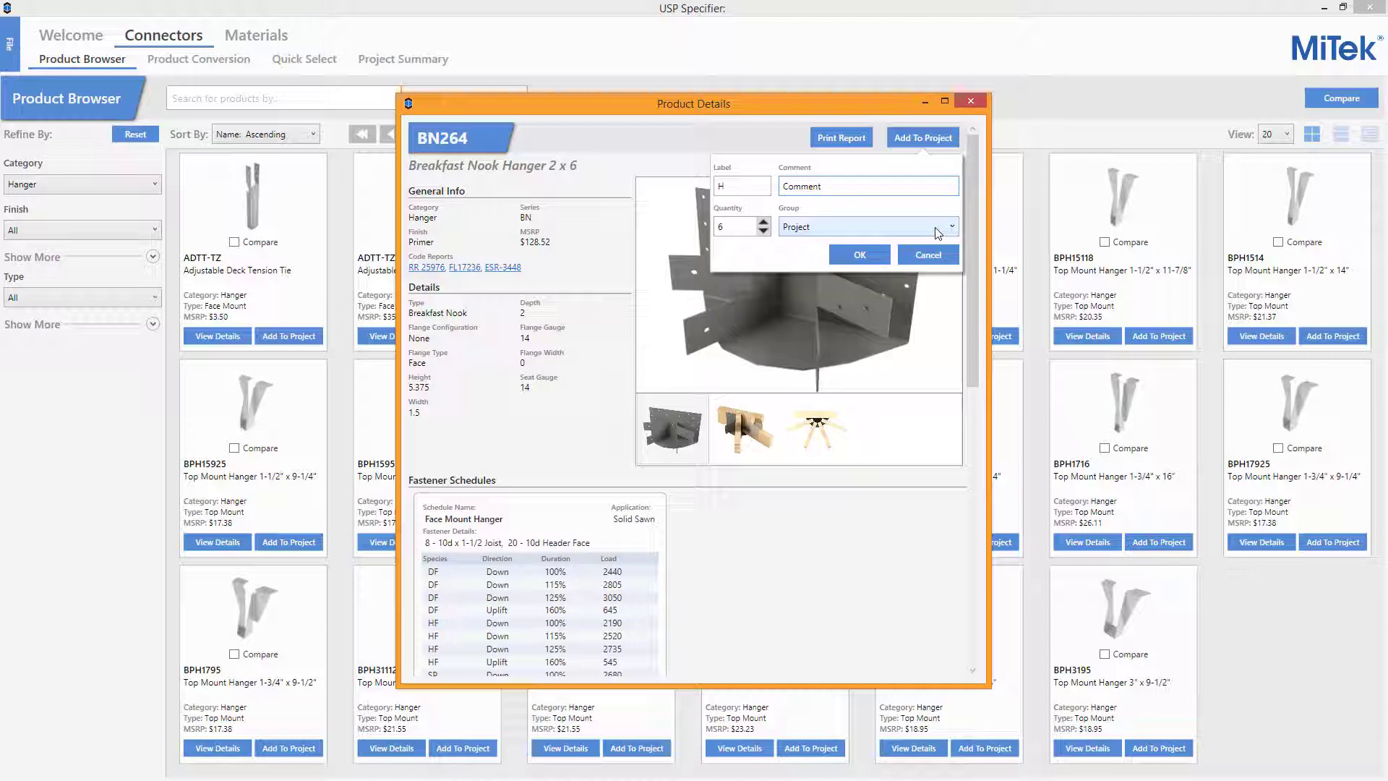
click(866, 256)
click(976, 102)
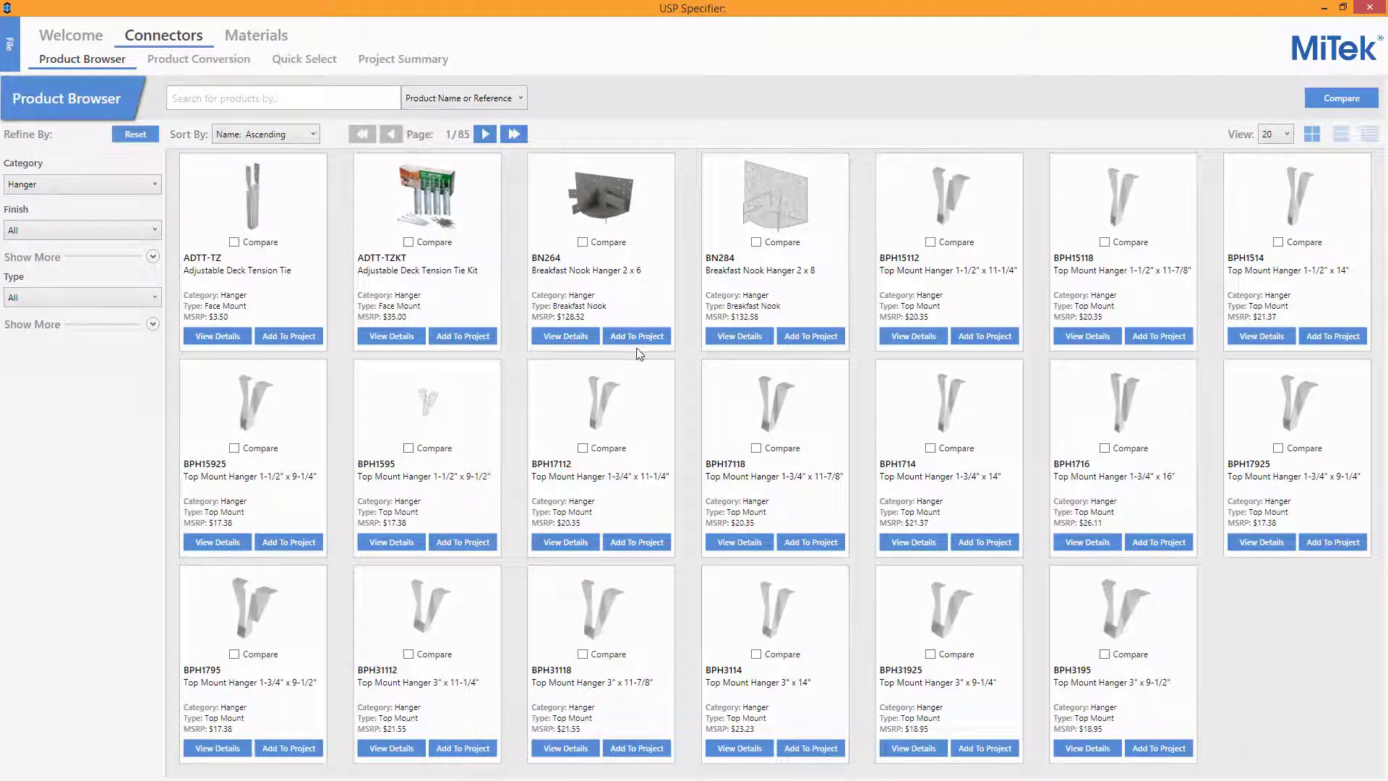
- Mark hangers BPH15112, BPH15118, BPH1514 and BPH17925 for comparison and open them side by side
click(931, 242)
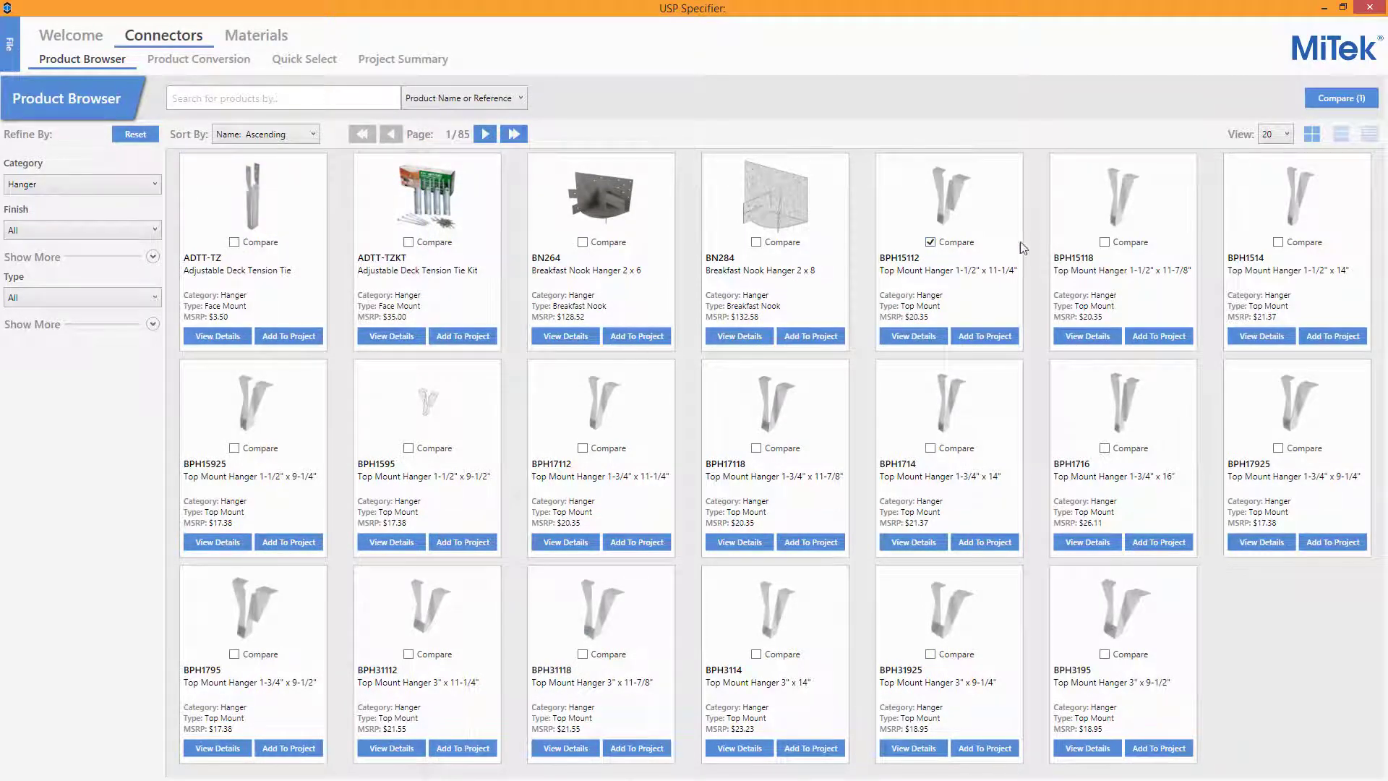
click(1105, 242)
click(1278, 449)
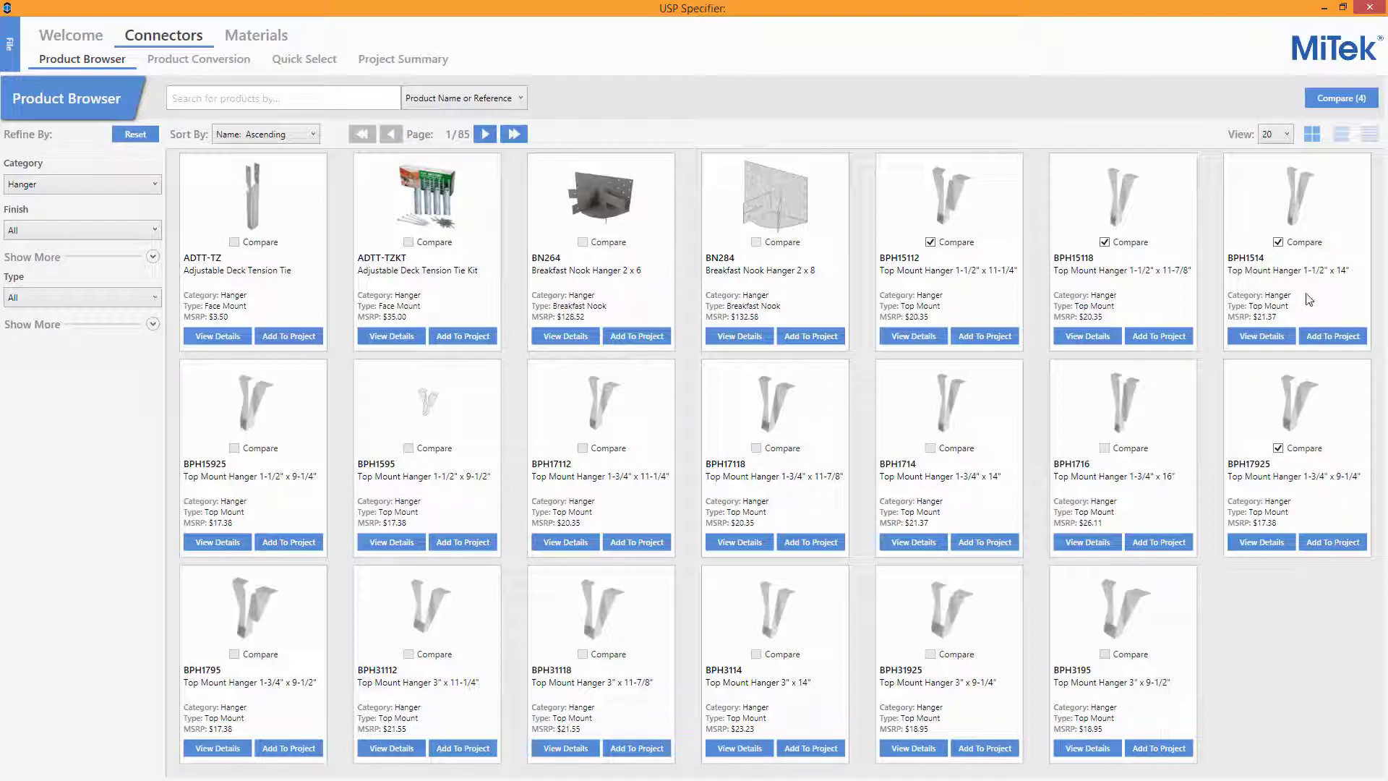
click(1357, 104)
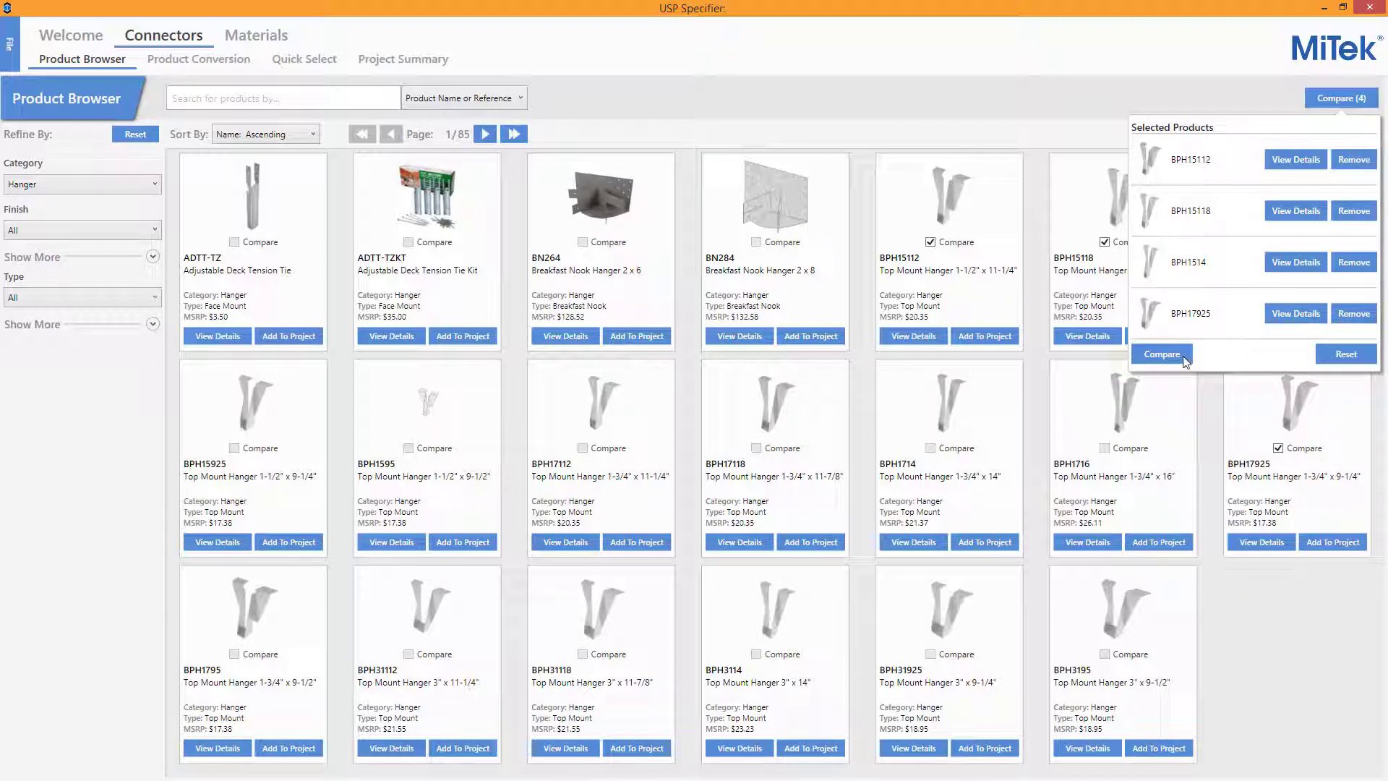
click(1162, 355)
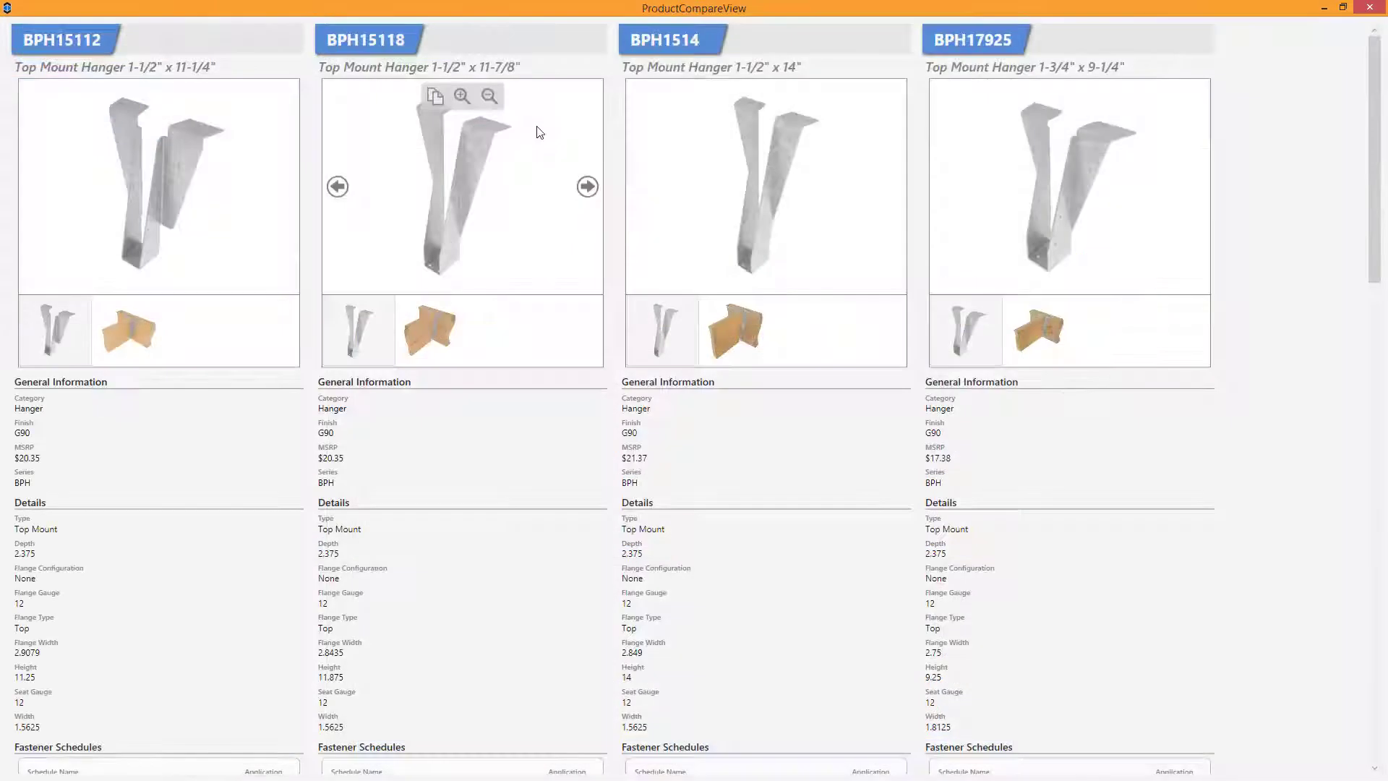
- Show the installed-in-wood images of BPH15112 and BPH15118 in the comparison
mouse_move(192, 223)
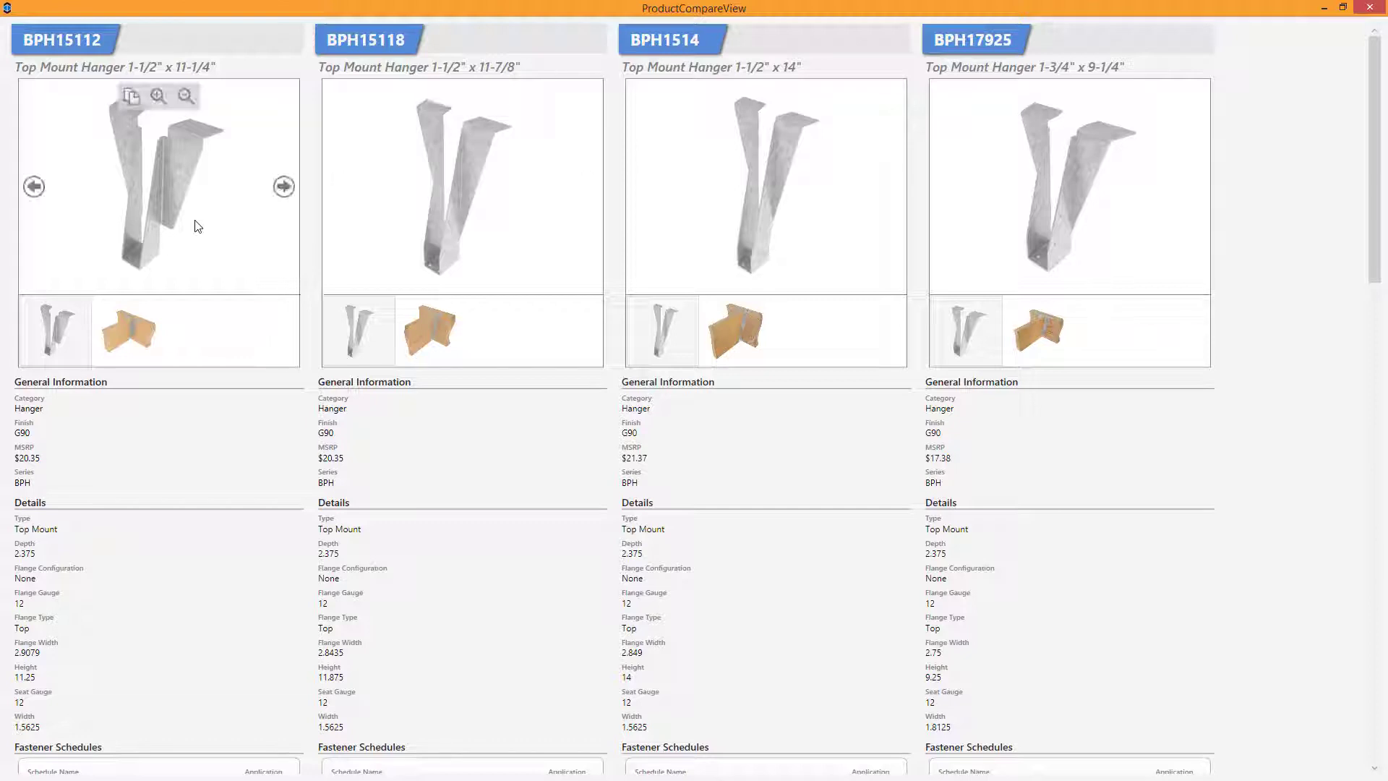
click(283, 186)
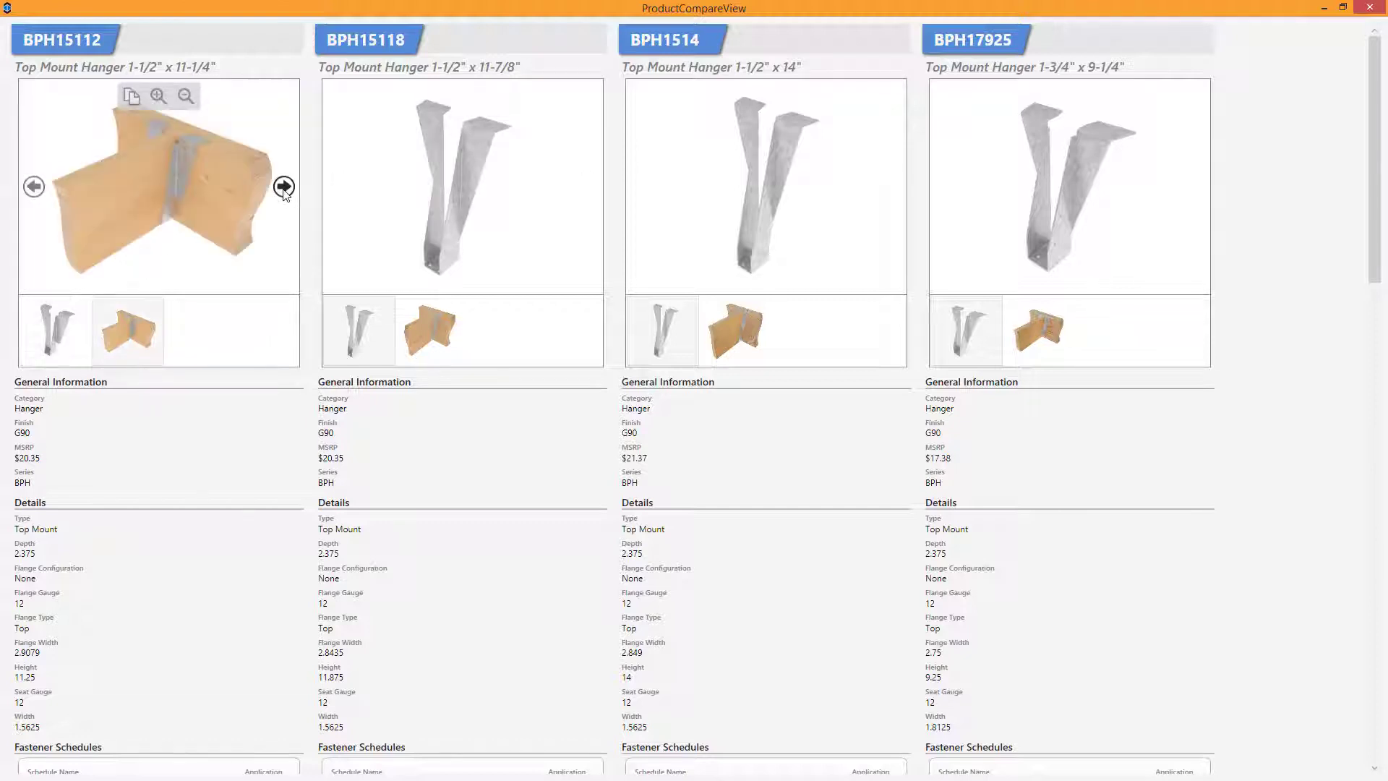
click(587, 186)
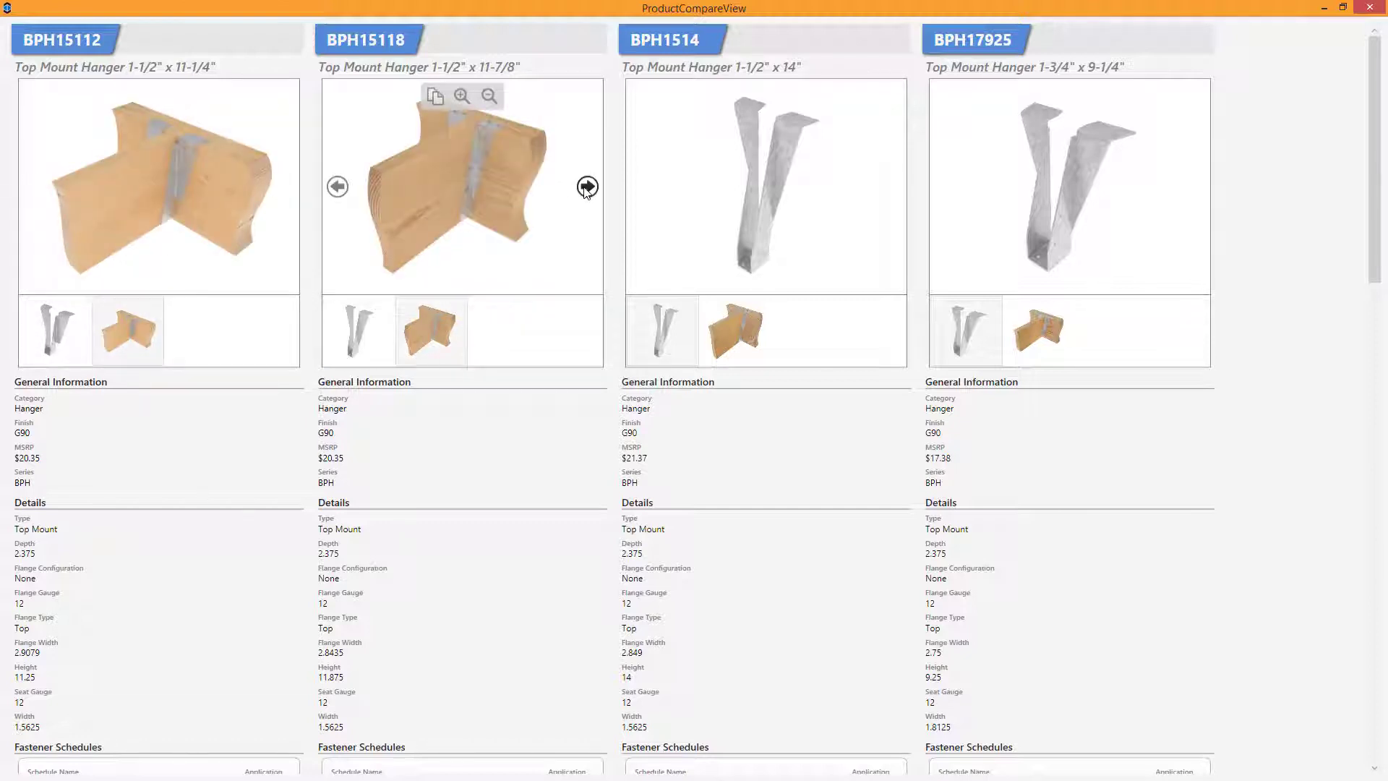
mouse_move(863, 202)
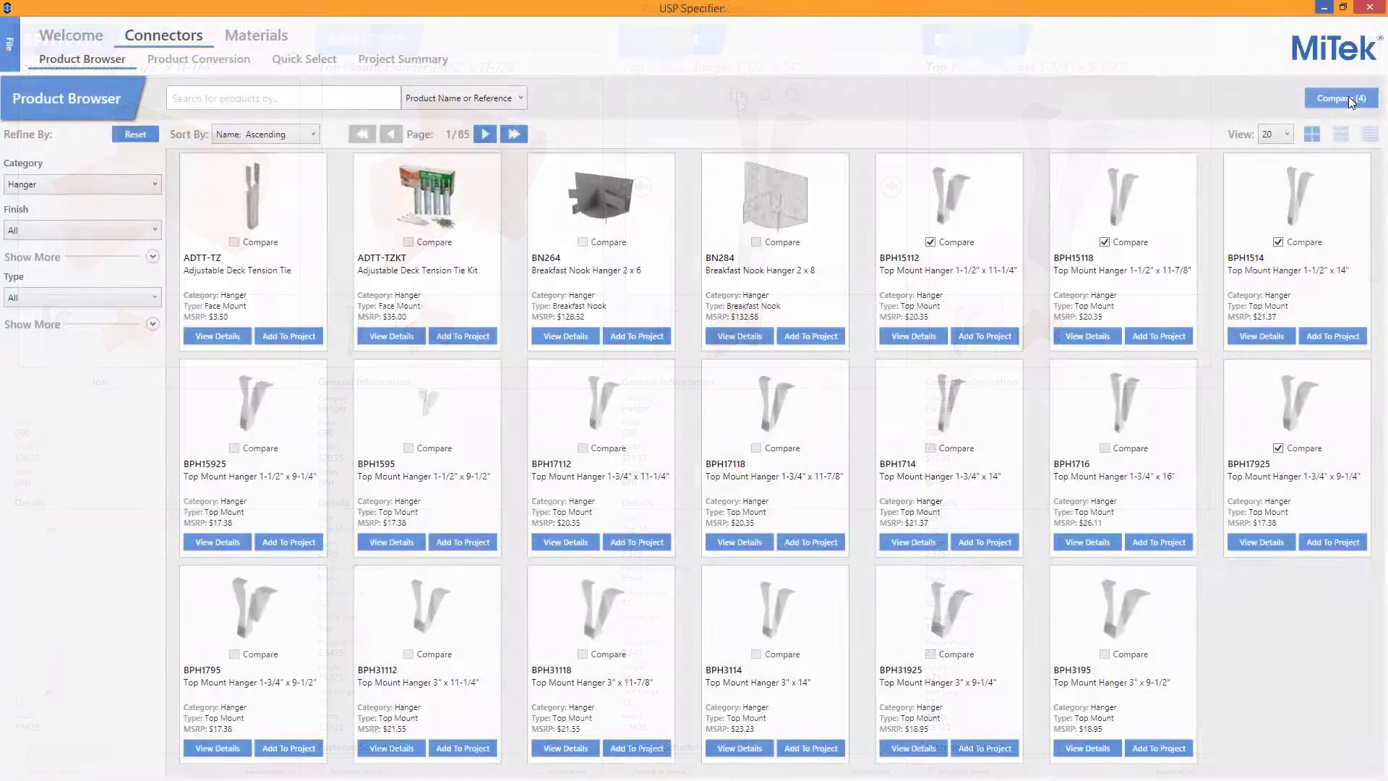
- Clear all four hangers from the list of products selected for comparison
click(1348, 97)
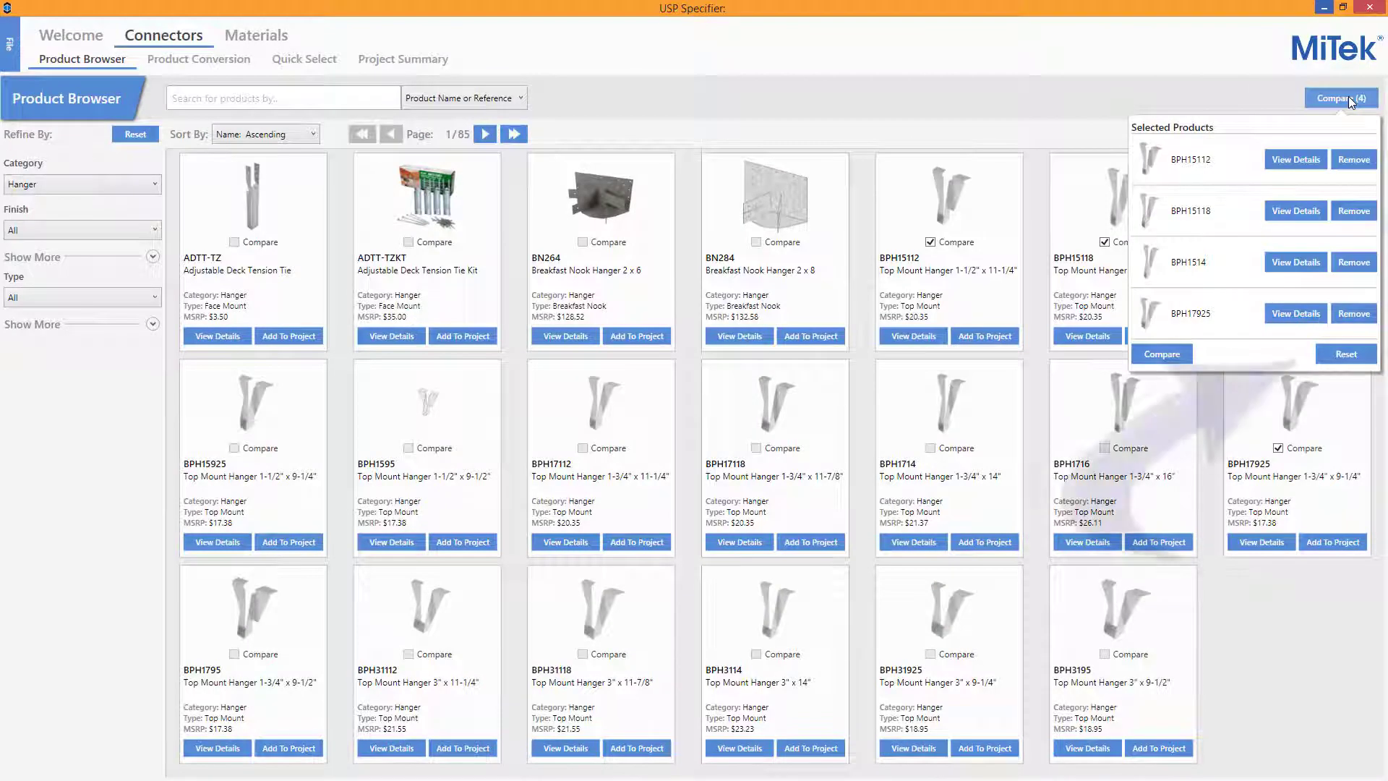
click(1348, 354)
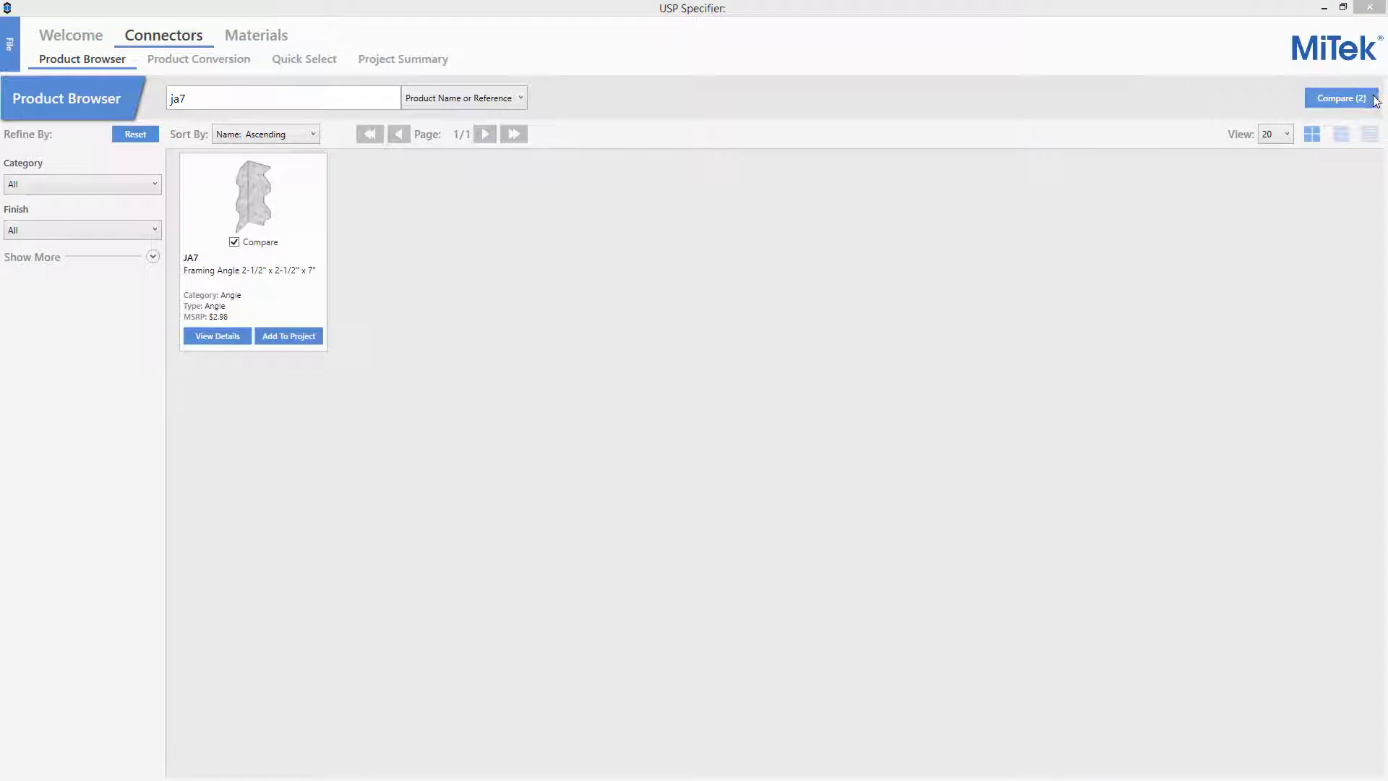
- Open the comparison of JUS26-TZ and JA7 and examine their general information, details and fastener schedules
click(1374, 99)
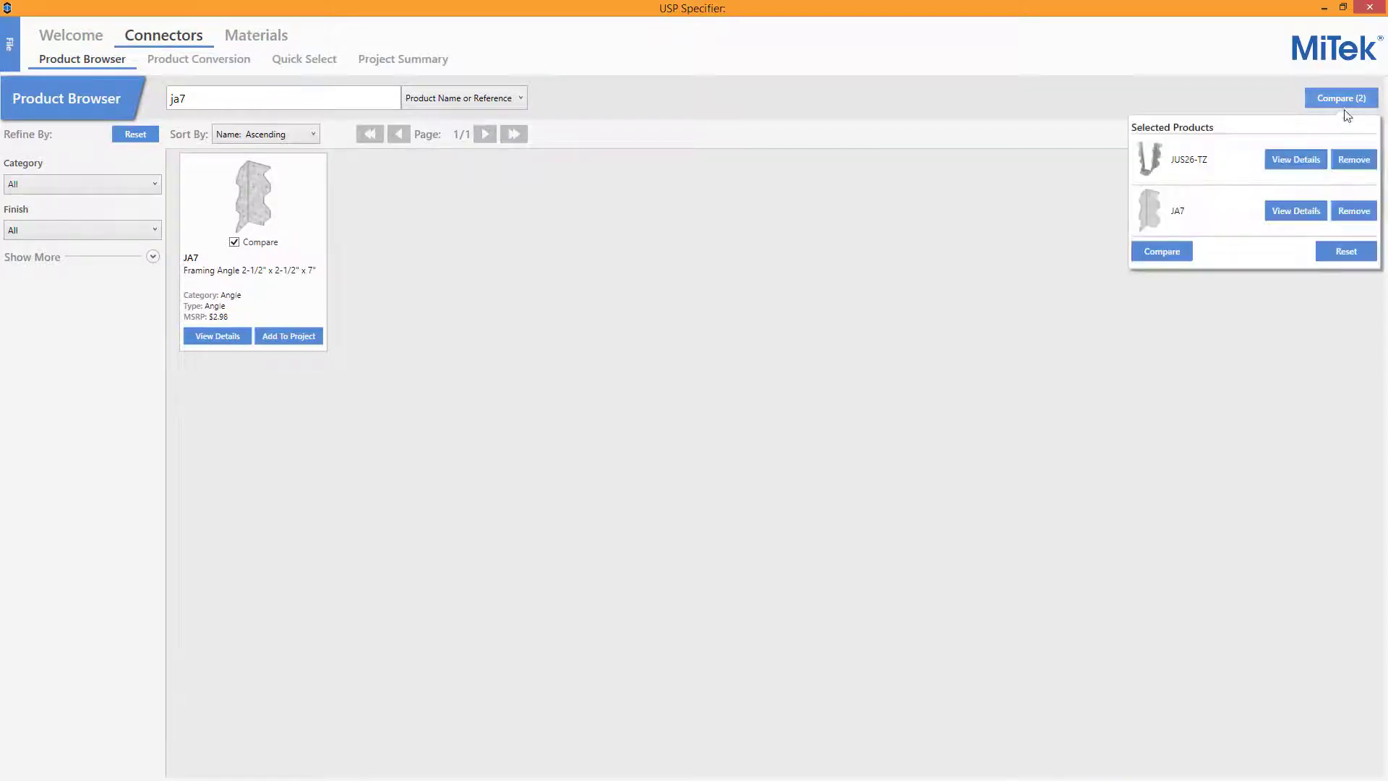
click(1163, 251)
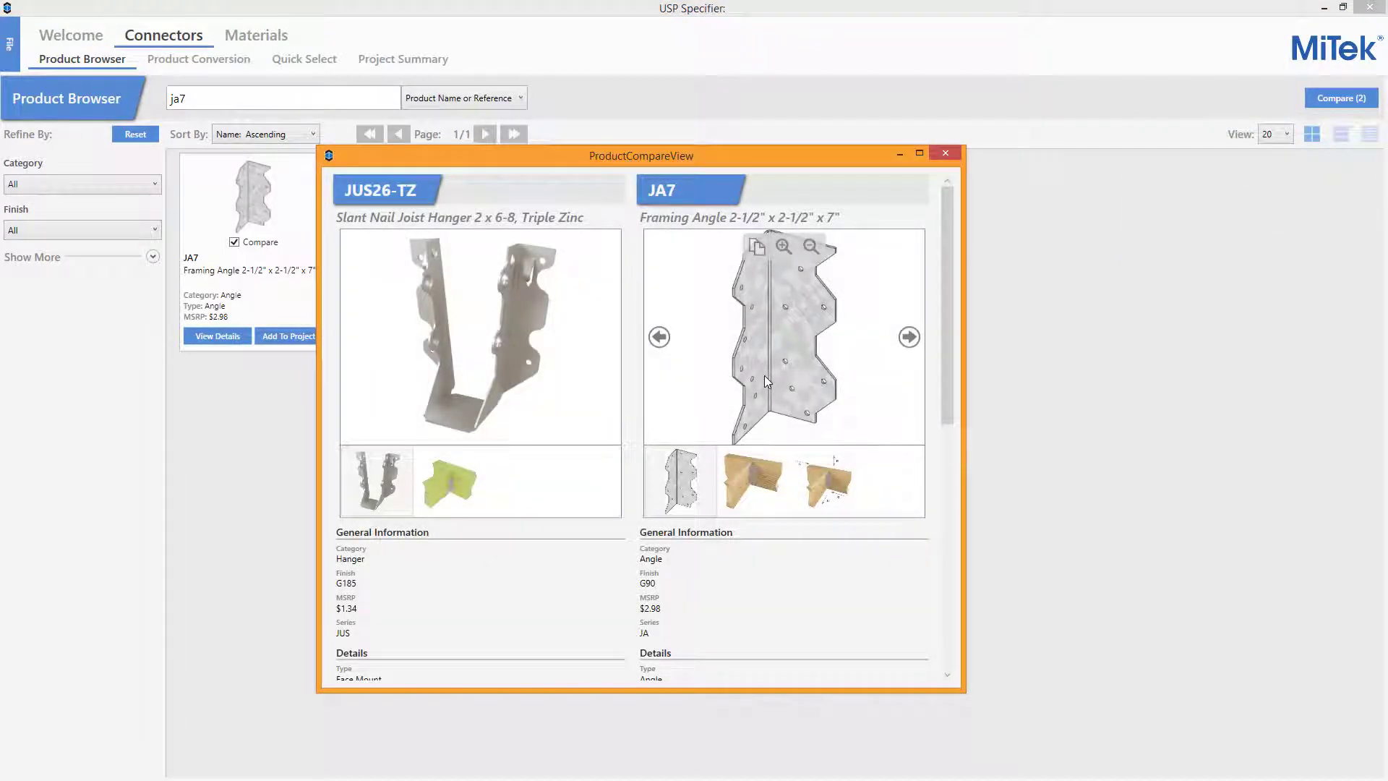
scroll(765, 376, down, 5)
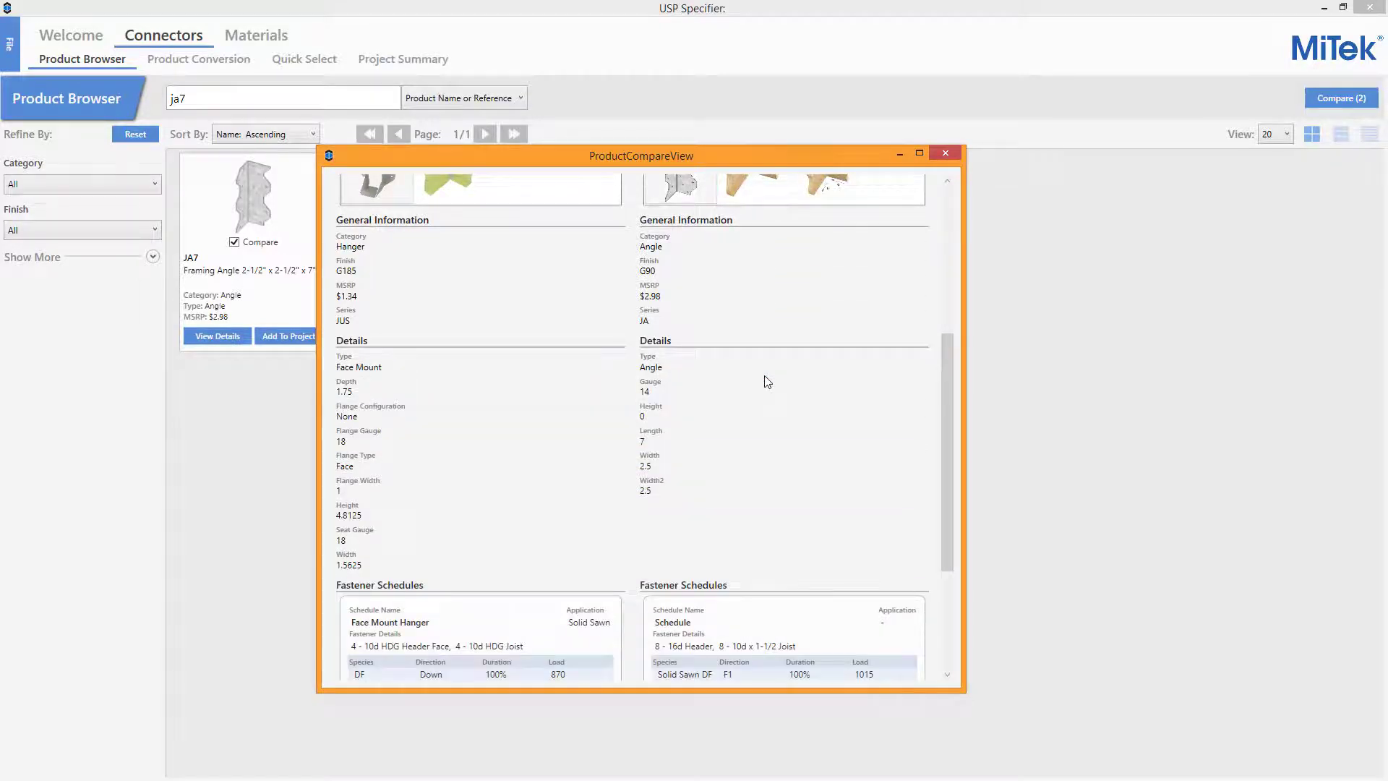
scroll(768, 381, down, 3)
scroll(766, 378, up, 10)
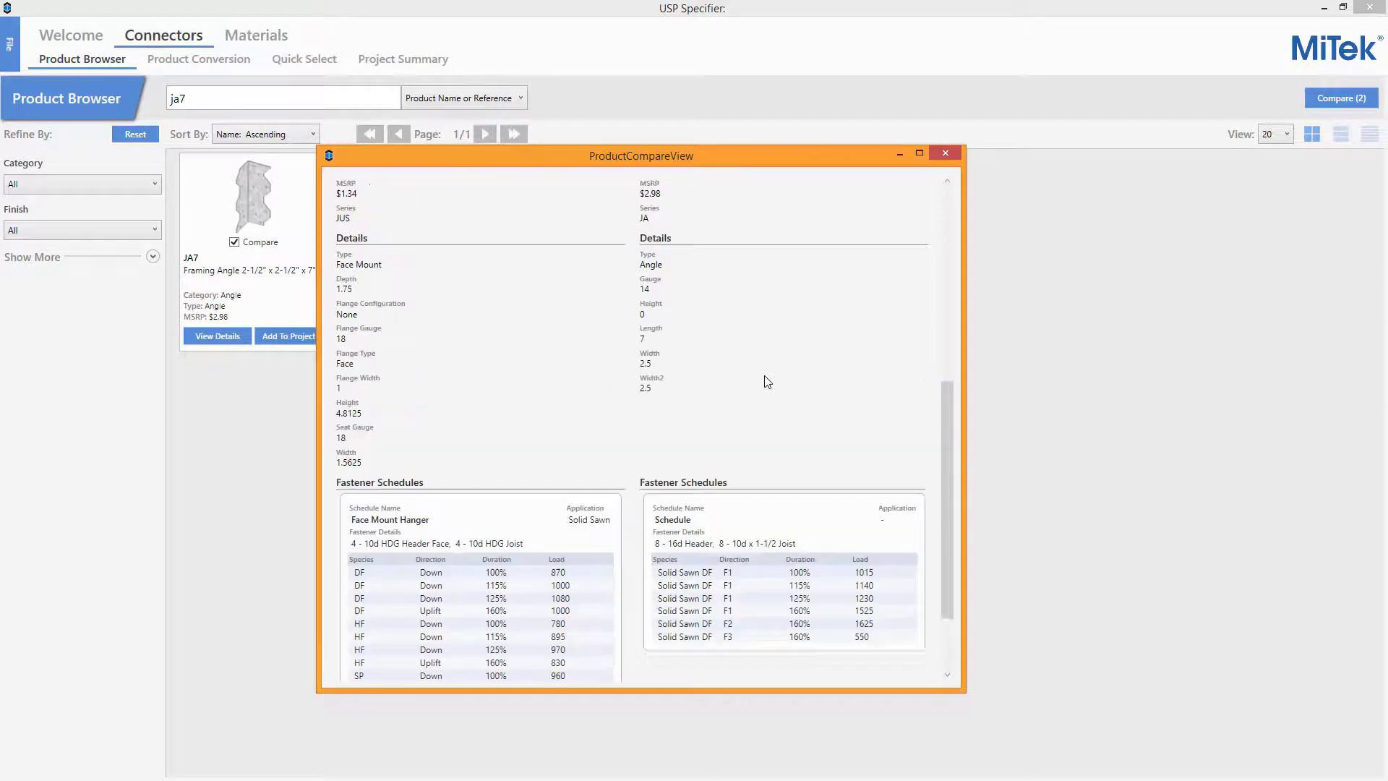